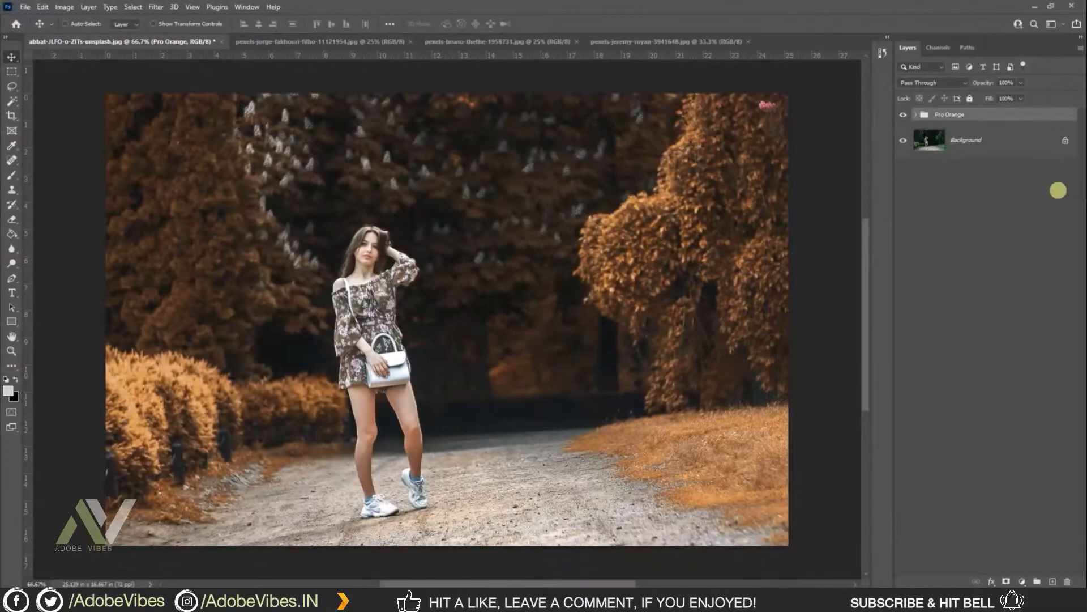
Step: Switch through the open documents to compare the orange-graded results on each photo
left_click(280, 39)
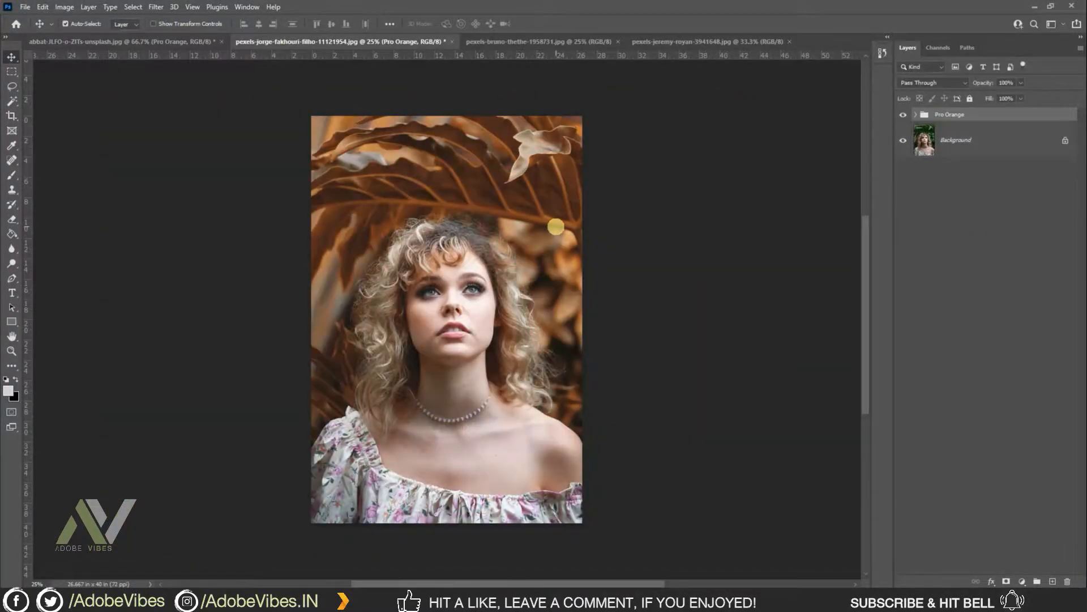
left_click(490, 40)
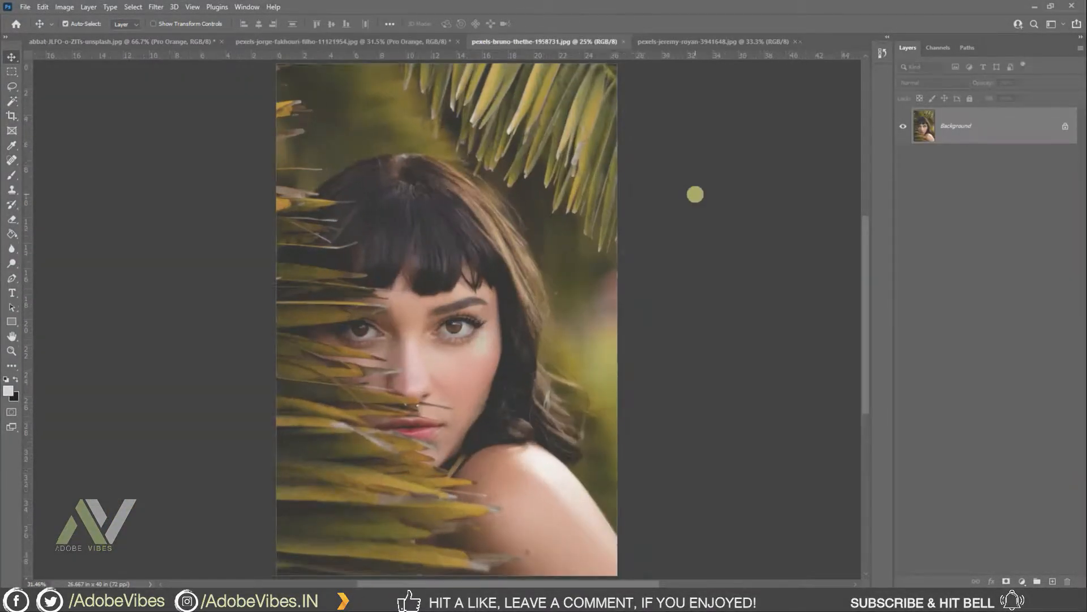
left_click(694, 41)
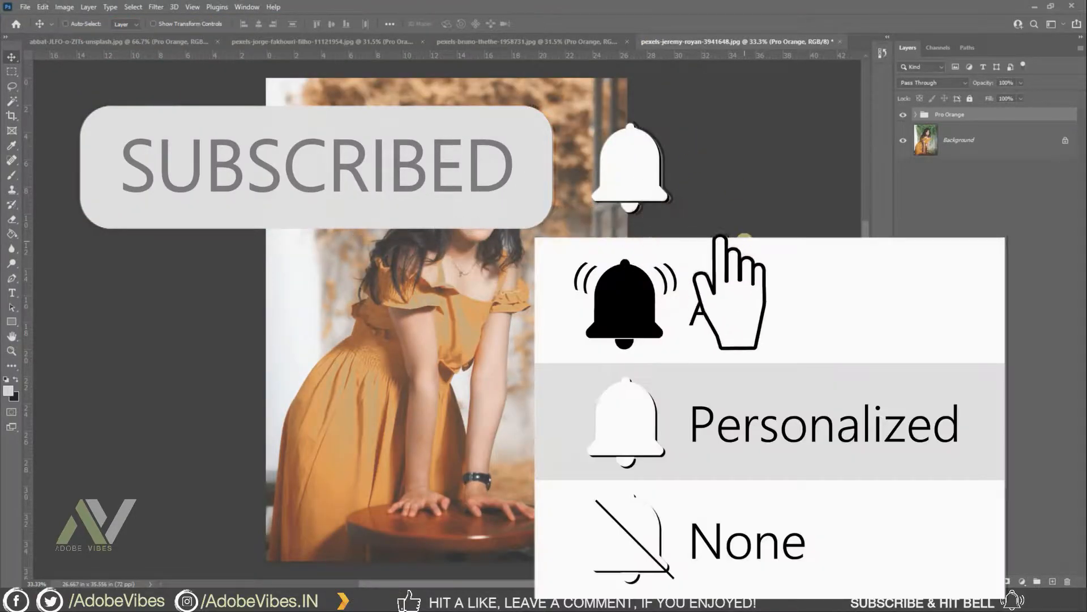
left_click(540, 43)
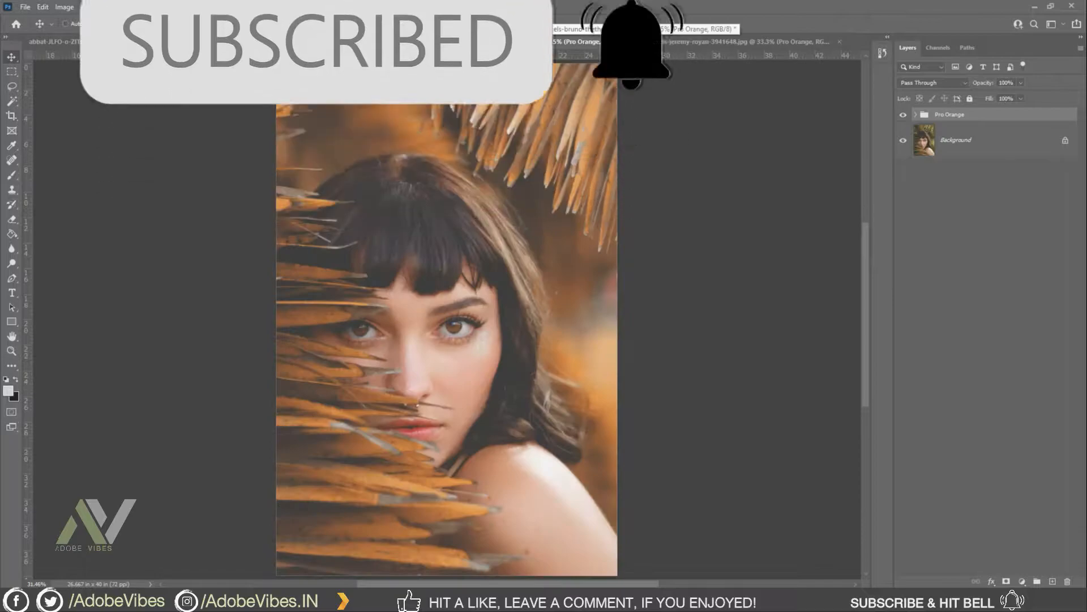
key("ctrl+shift+Tab")
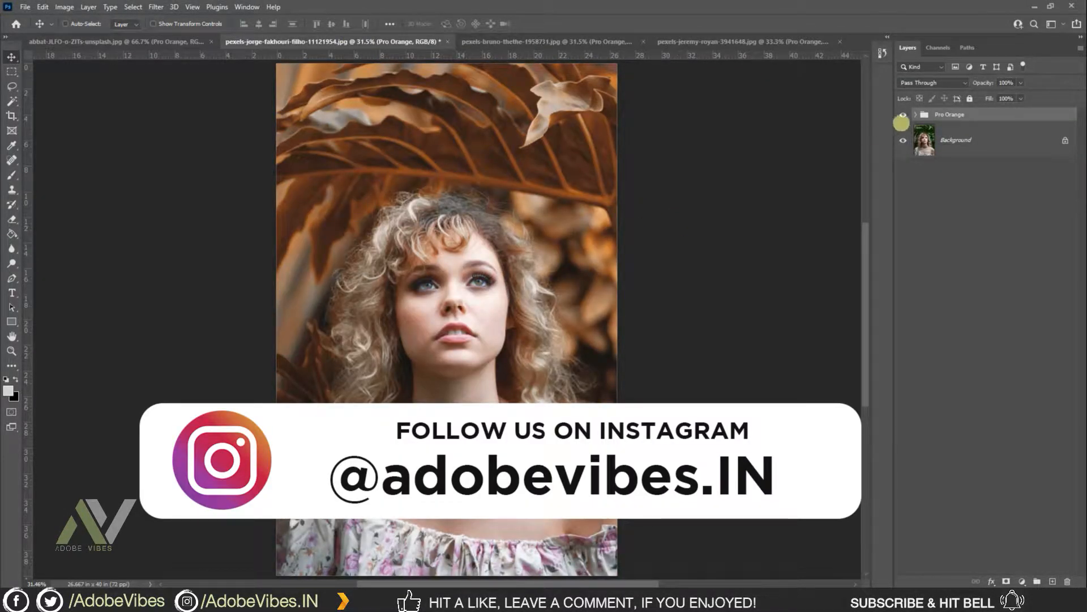
Step: Expand the Pro Orange group and inspect the settings of its Curves adjustment layer
left_click(916, 114)
double_click(969, 182)
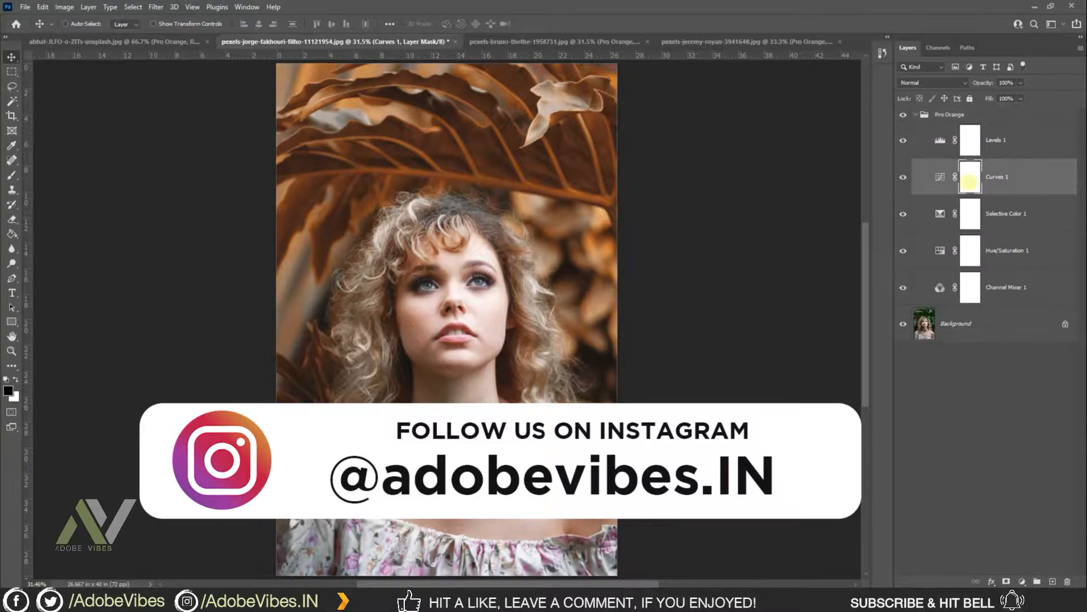
left_click(635, 146)
left_click(939, 175)
double_click(940, 175)
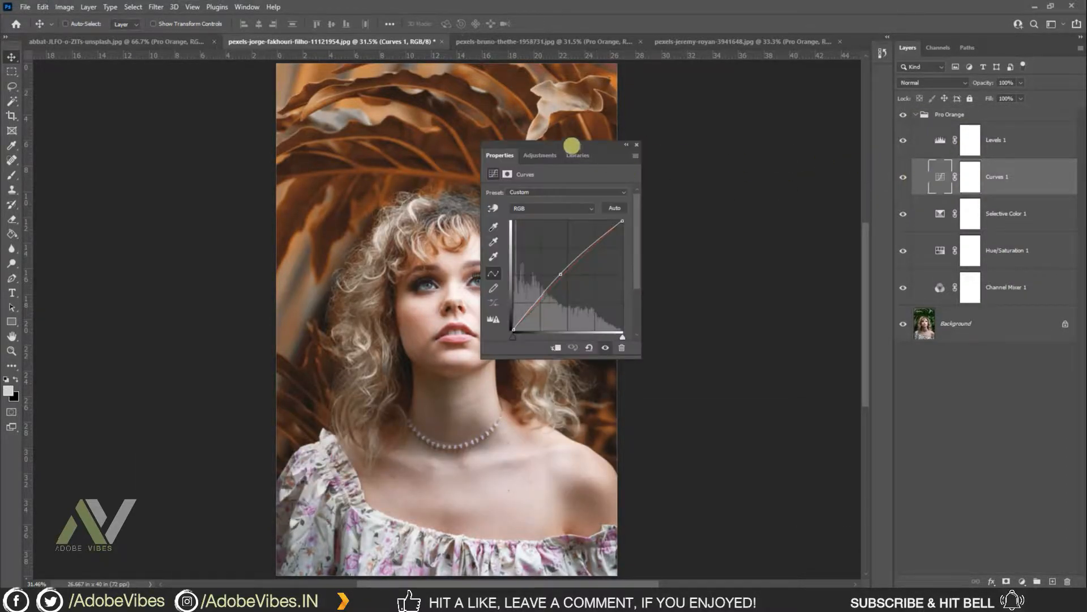
left_click_drag(570, 146, 687, 111)
left_click_drag(639, 218, 652, 158)
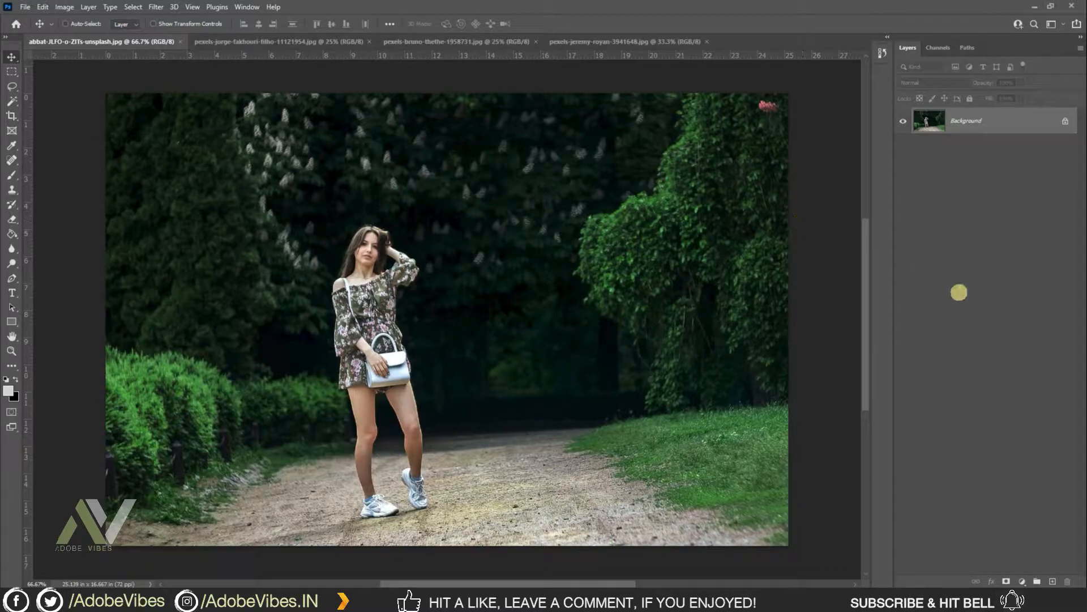
Step: Add a Channel Mixer adjustment layer with the Red output set to Red 0%, Green +200% and Blue -100%
left_click(1019, 581)
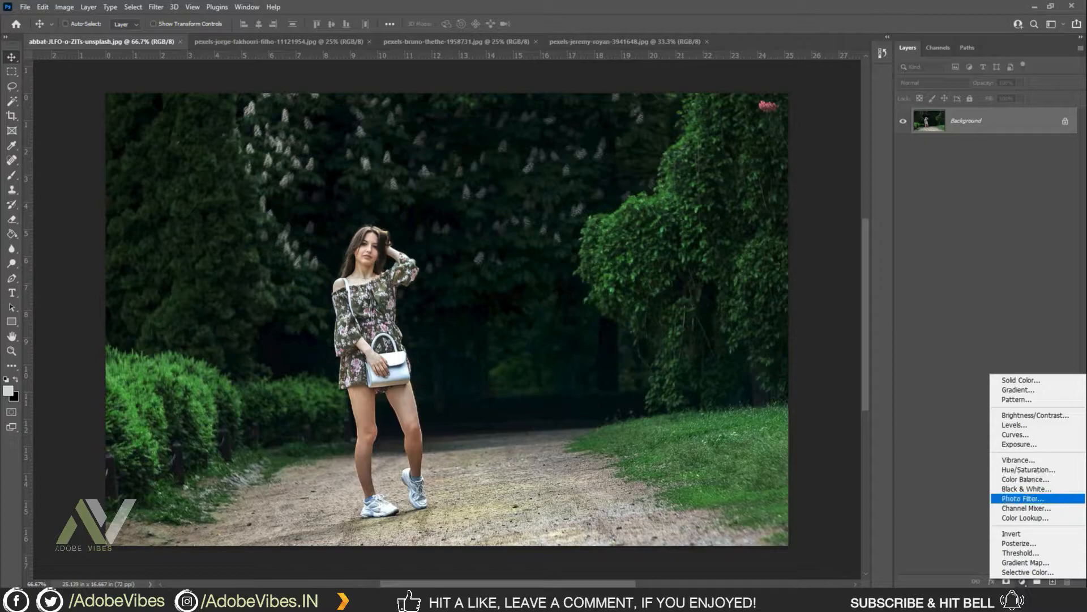
left_click(1026, 508)
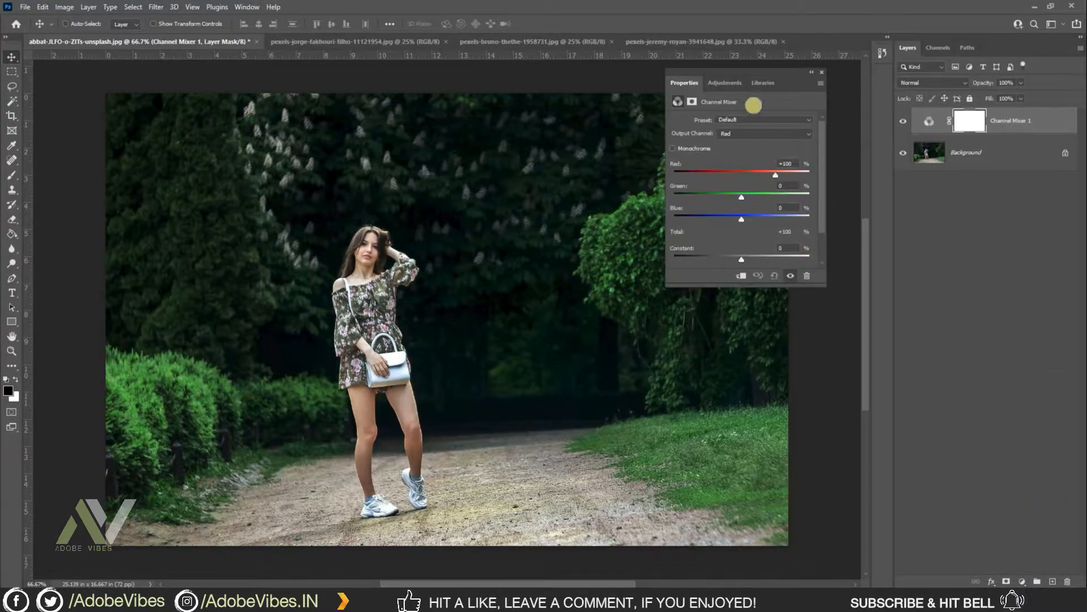
left_click_drag(747, 70, 703, 97)
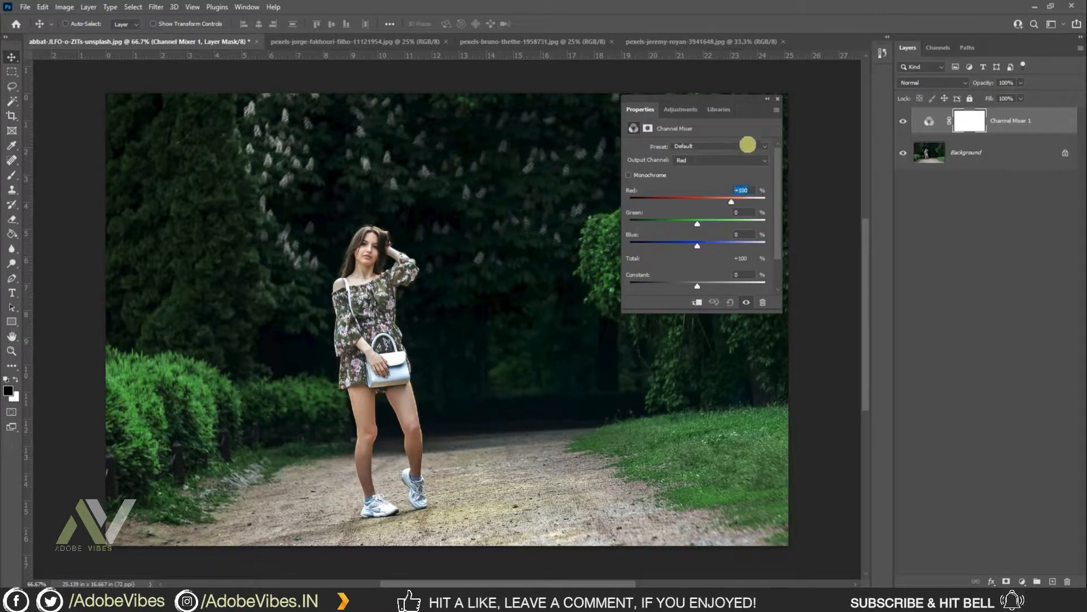
type("0")
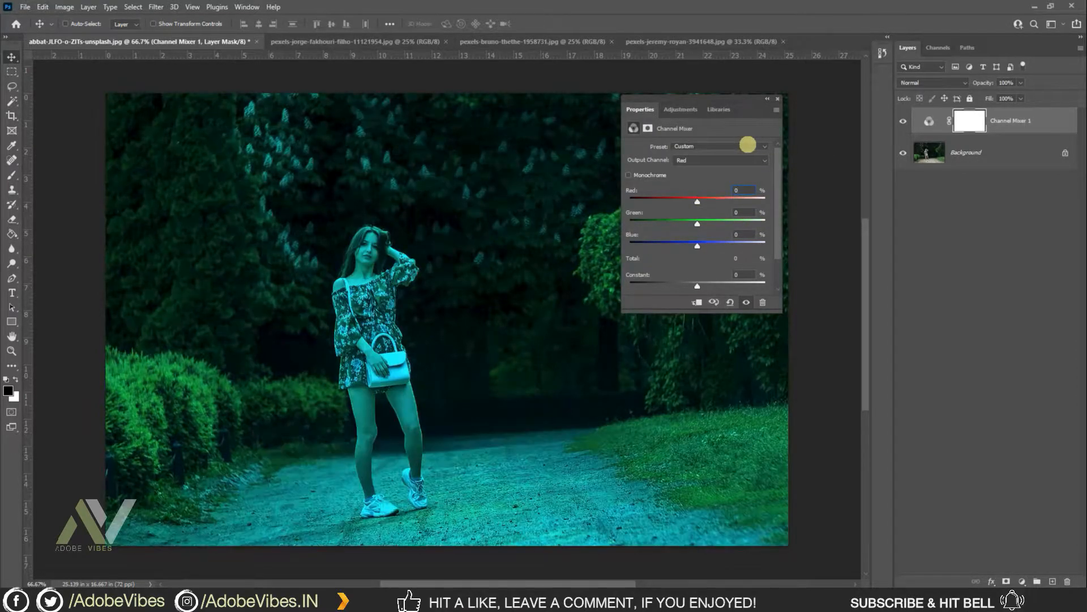
left_click_drag(695, 225, 777, 222)
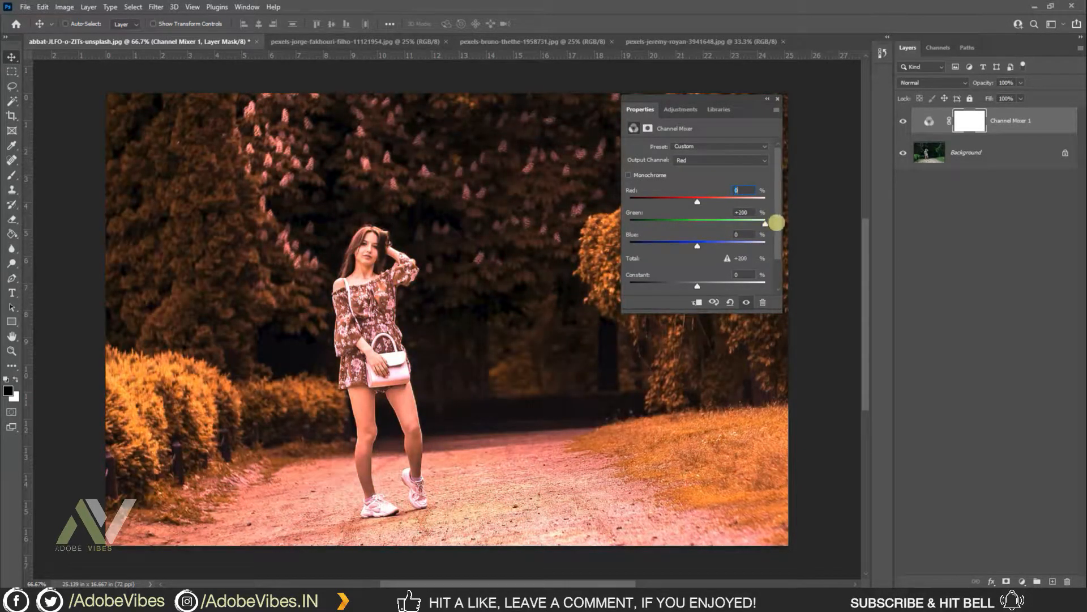
left_click(743, 234)
type("-100")
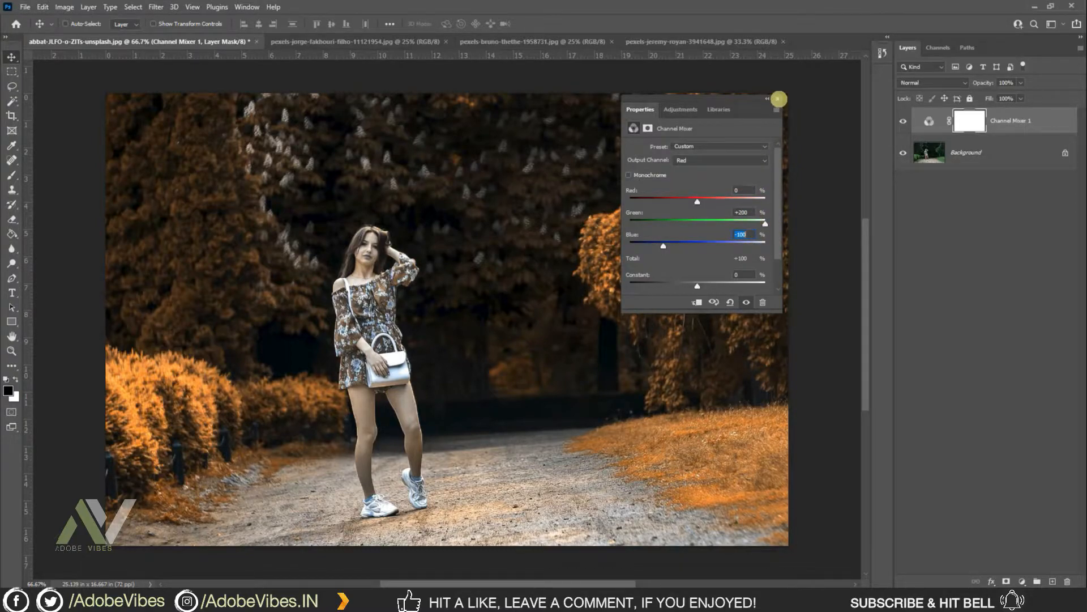
left_click(778, 99)
Step: Set the Channel Mixer layer's blend mode to Lighten
left_click(960, 83)
left_click(955, 169)
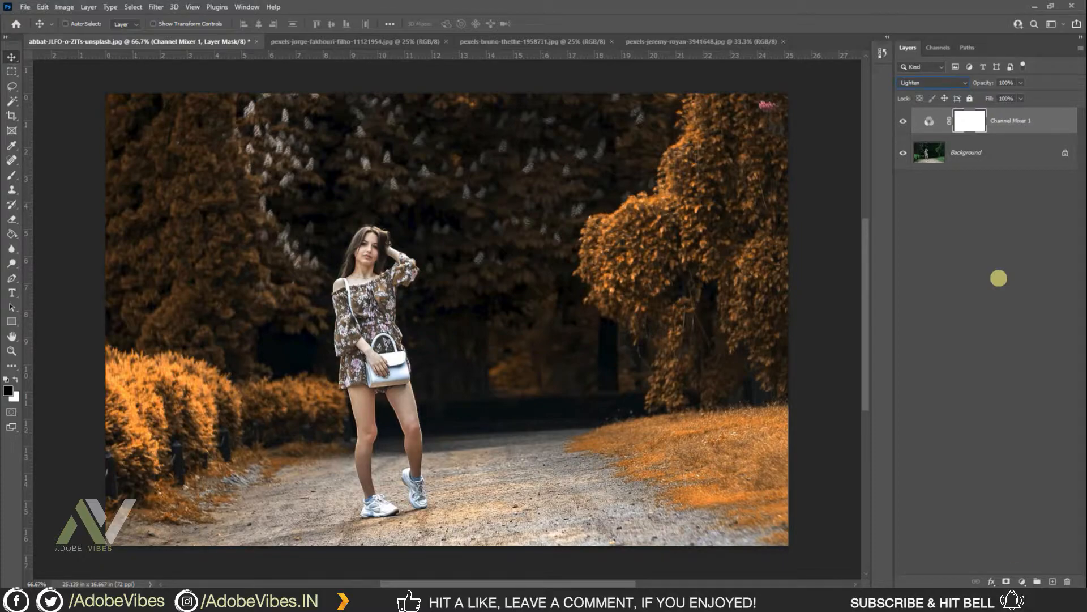
Step: Add a Hue/Saturation adjustment layer and reduce the Yellows saturation to -75
left_click(1022, 581)
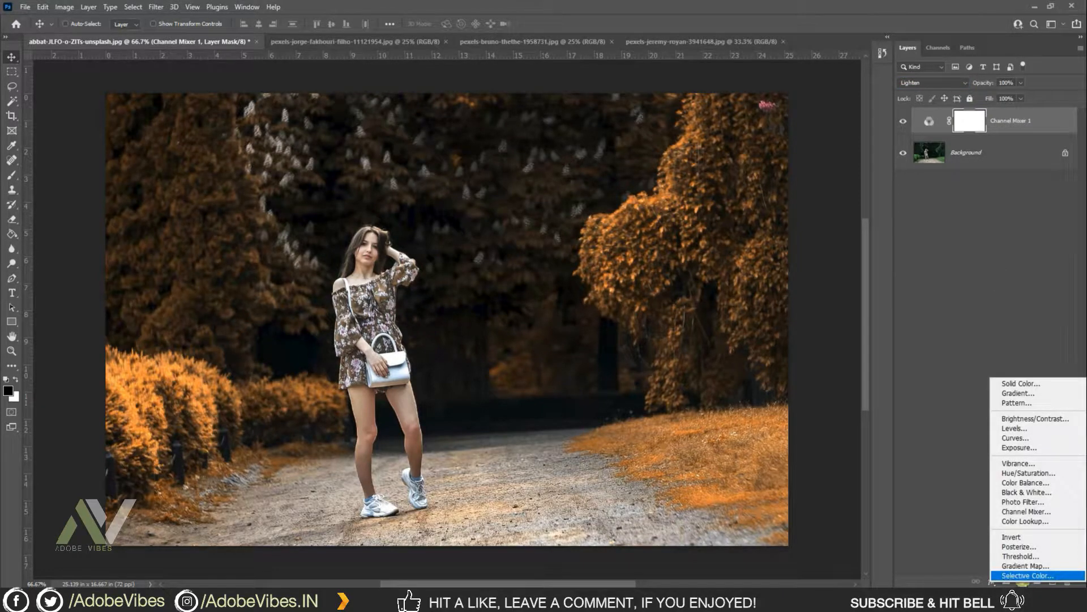
left_click(1027, 473)
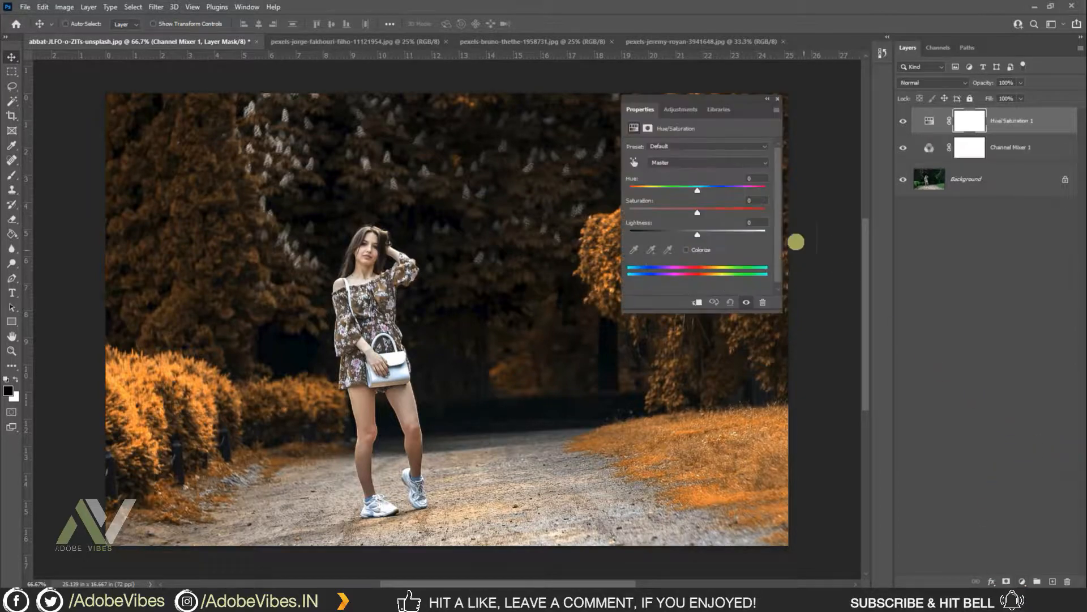
left_click_drag(691, 97, 560, 145)
left_click(576, 211)
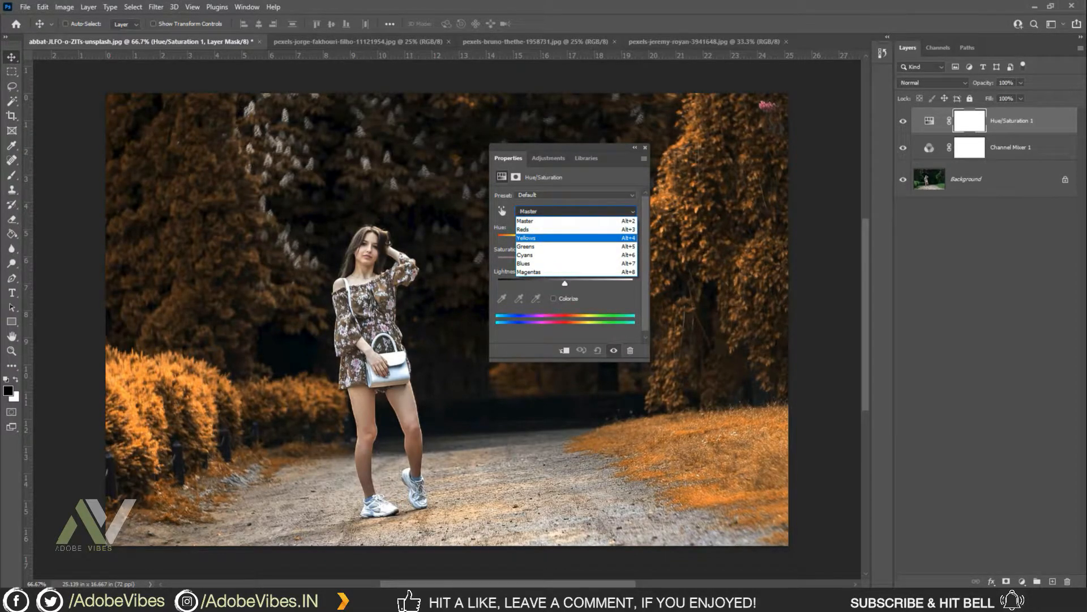
left_click(559, 238)
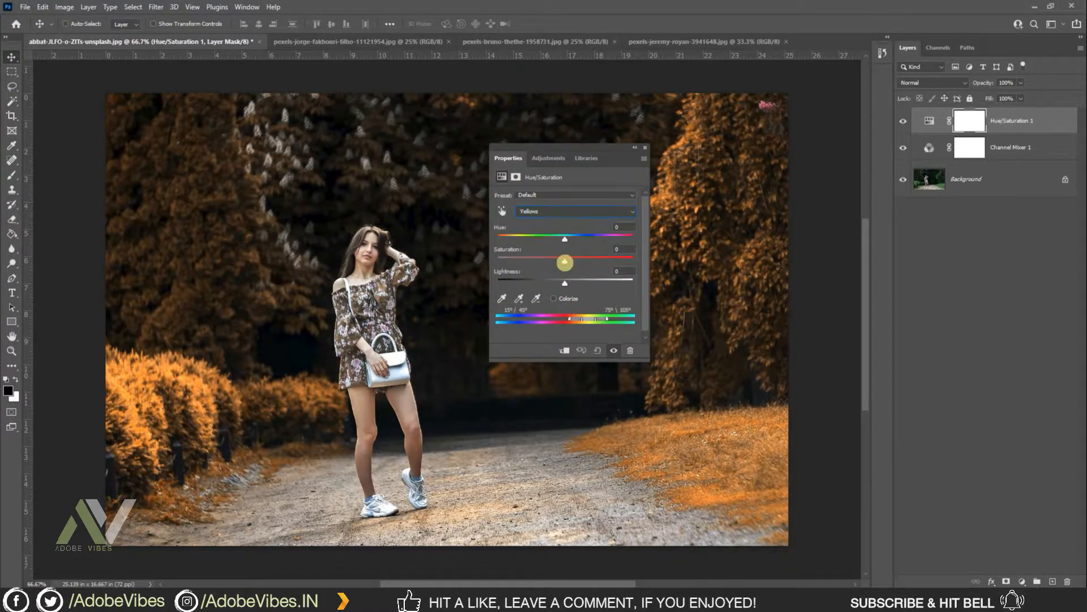
left_click_drag(564, 259, 514, 260)
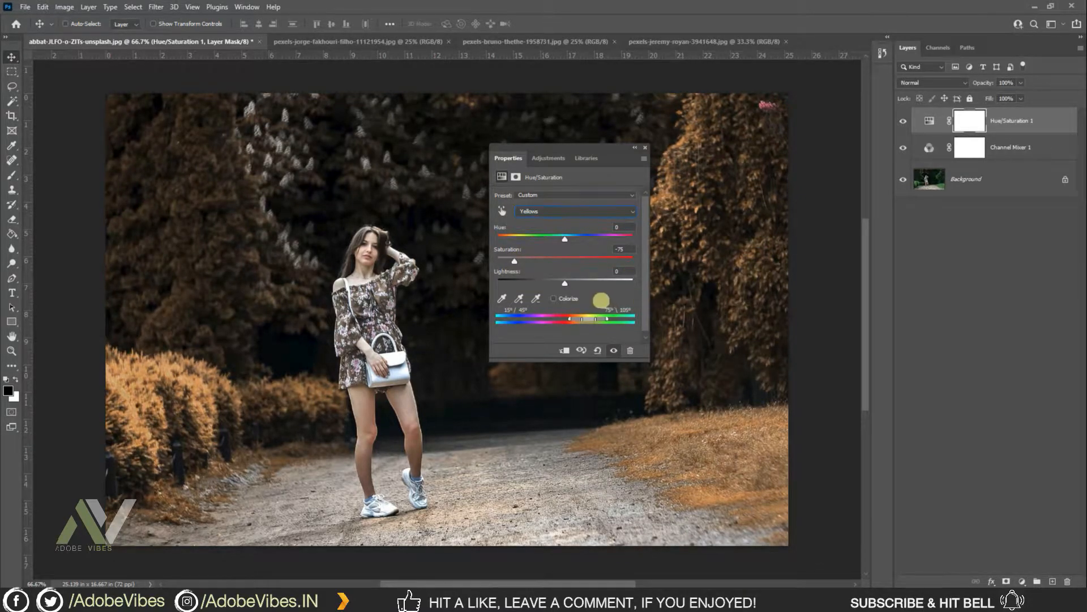
Step: Lower the Yellows lightness slightly and close the Hue/Saturation properties
left_click_drag(564, 285, 559, 283)
left_click(630, 270)
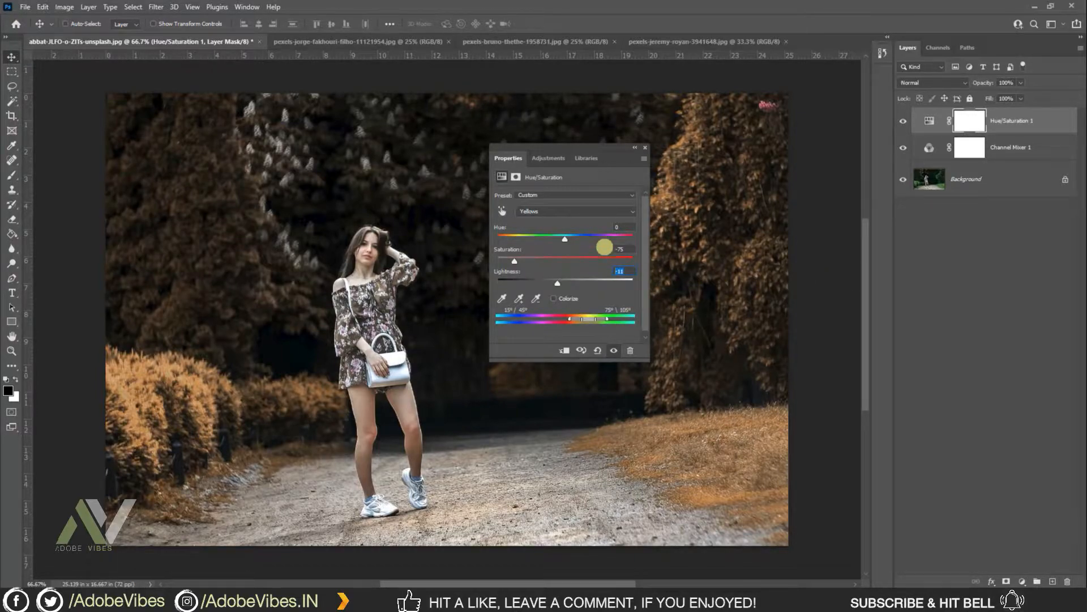
key("Return")
left_click(646, 147)
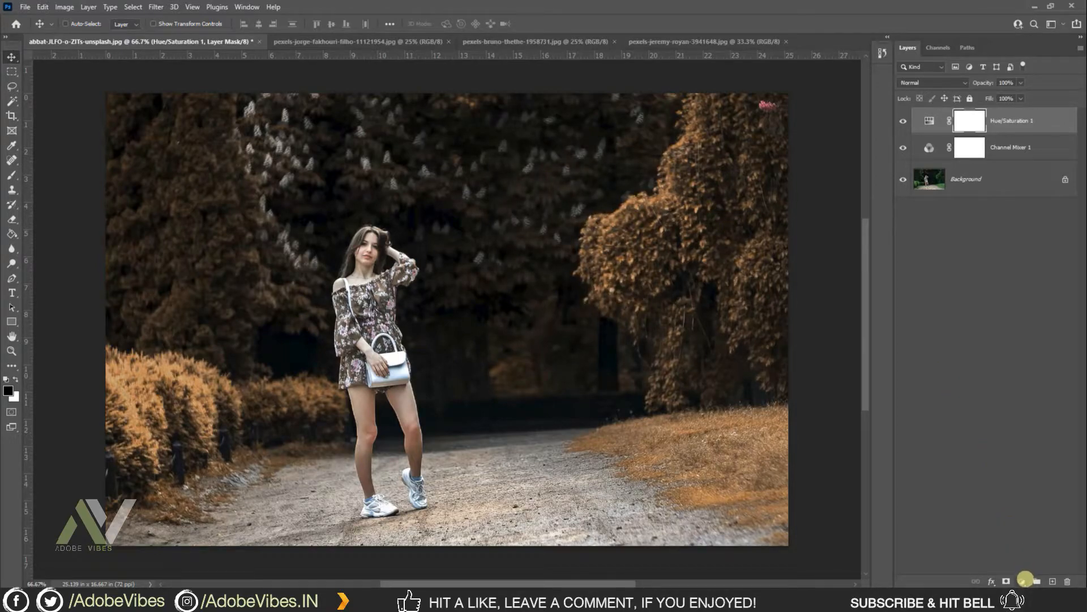
Step: Add a Selective Color adjustment layer and set Reds to Cyan -50%, Magenta -10%, Yellow +10%
left_click(1024, 578)
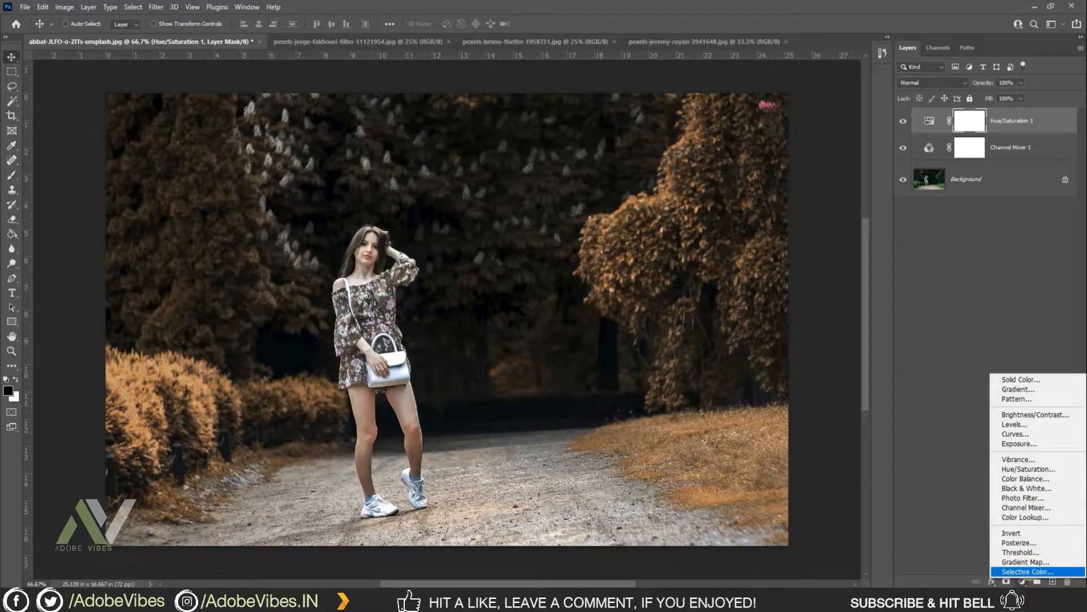
left_click(1028, 571)
left_click_drag(566, 144, 532, 143)
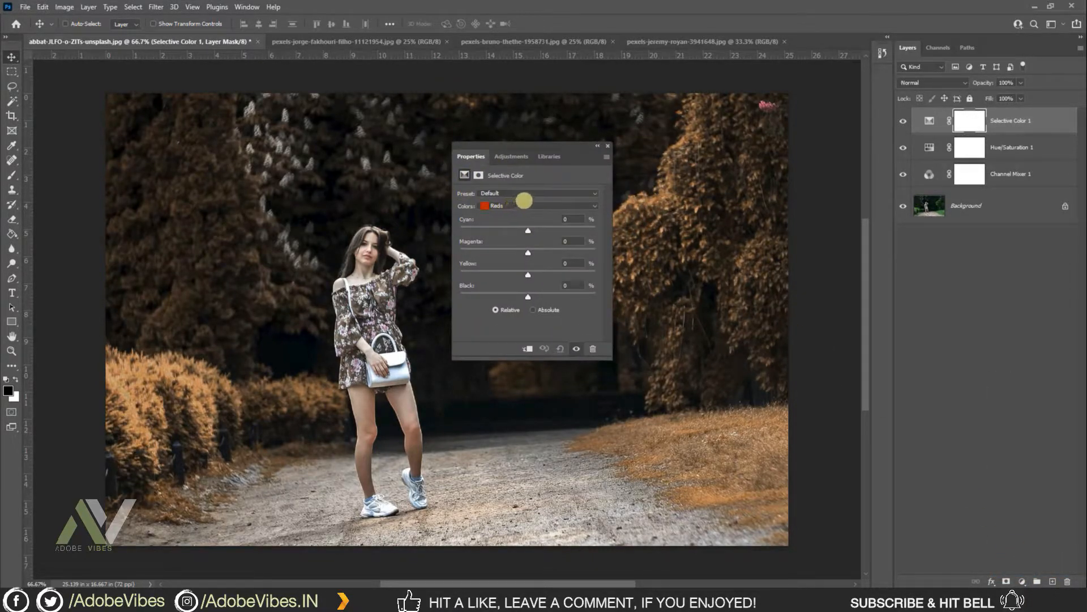
left_click(524, 205)
left_click(525, 207)
left_click_drag(528, 231, 493, 230)
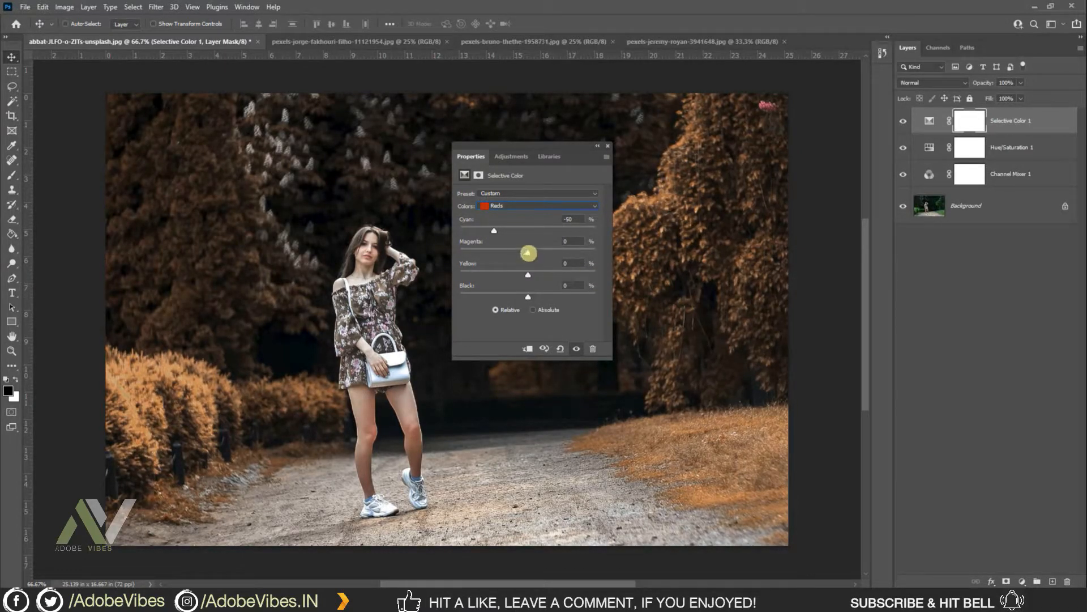
left_click_drag(526, 253, 521, 252)
left_click_drag(527, 275, 534, 272)
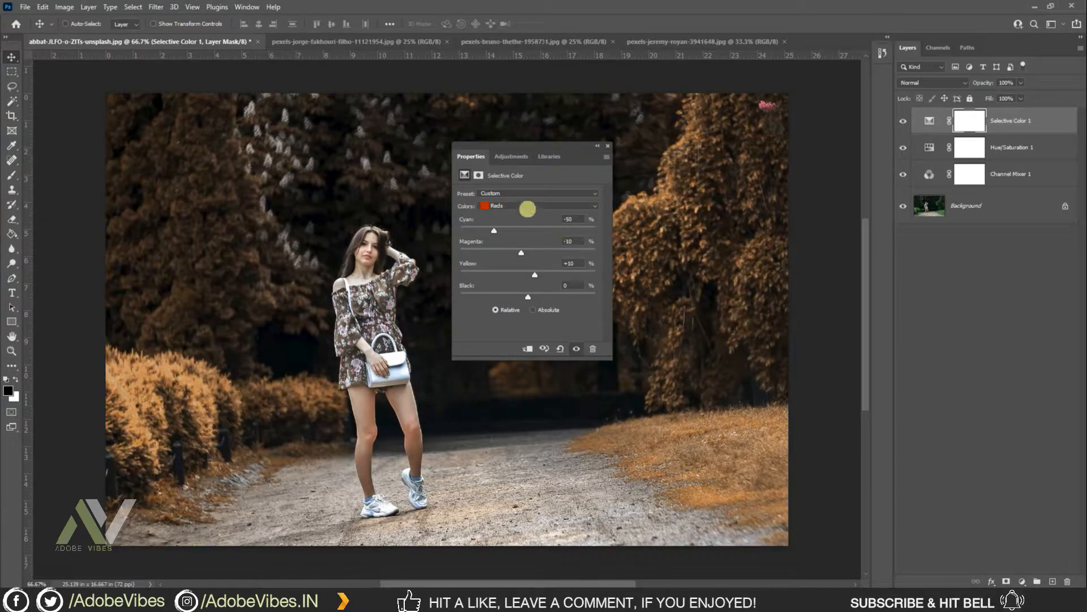
Step: Switch Selective Color to Yellows, set Cyan to -50% and nudge Magenta and Yellow slightly up
left_click(524, 205)
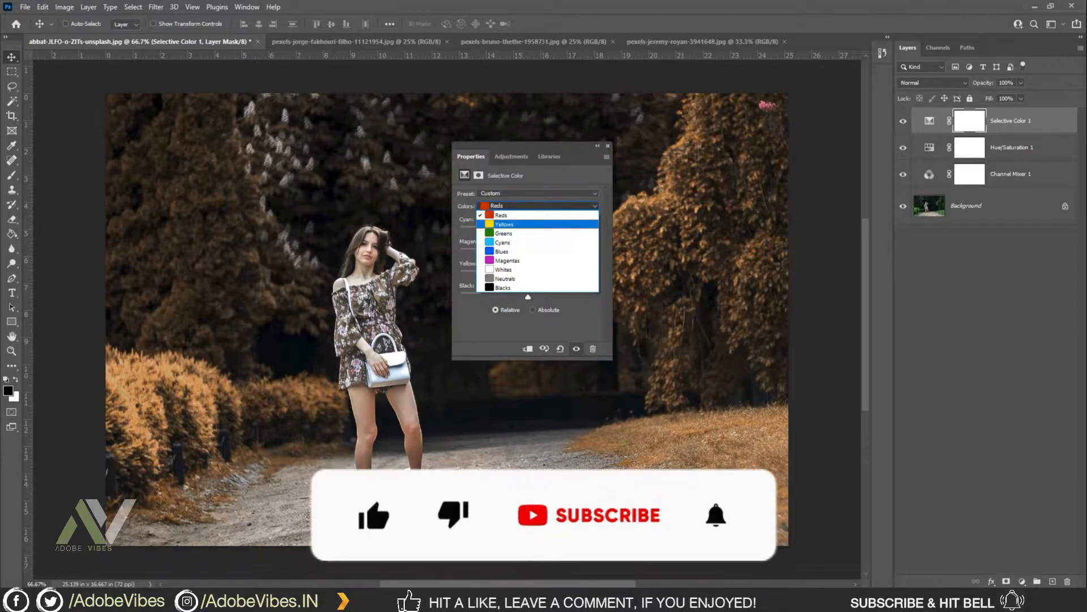
left_click(503, 224)
left_click_drag(528, 230, 493, 230)
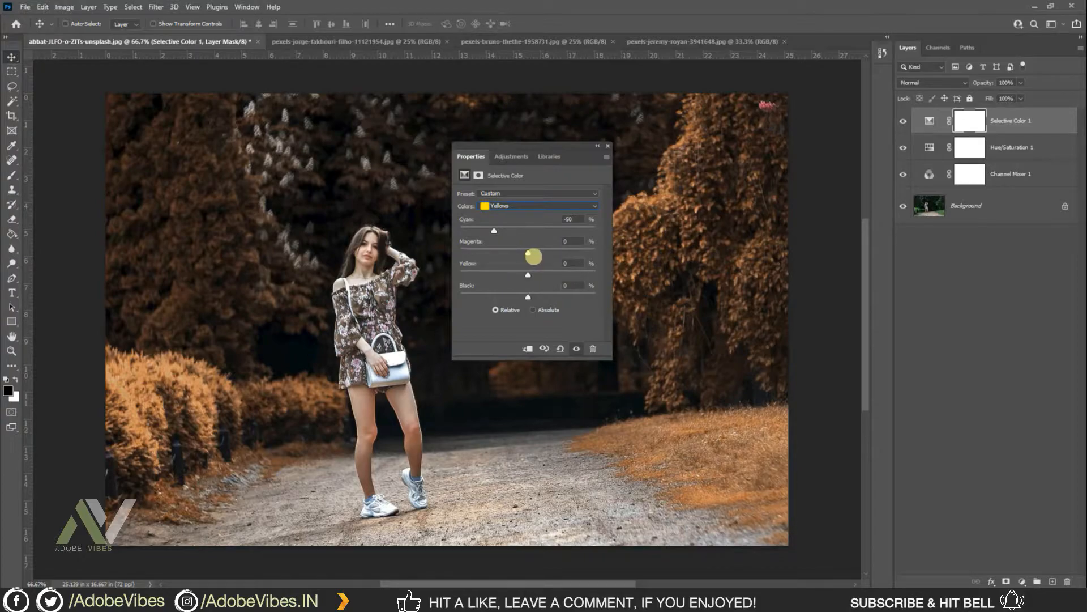
mouse_move(534, 257)
left_mouse_down()
mouse_move(524, 249)
mouse_move(539, 251)
left_mouse_up()
left_click_drag(530, 275, 536, 276)
Step: Switch Selective Color to Neutrals, set Cyan to +10% and raise Black slightly
left_click(545, 206)
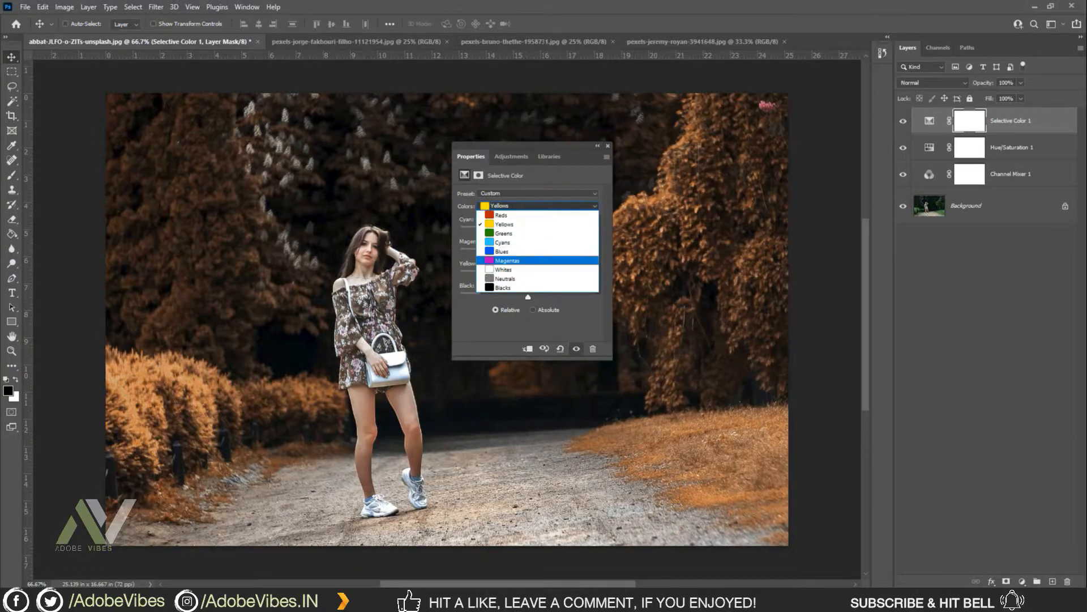
left_click(524, 279)
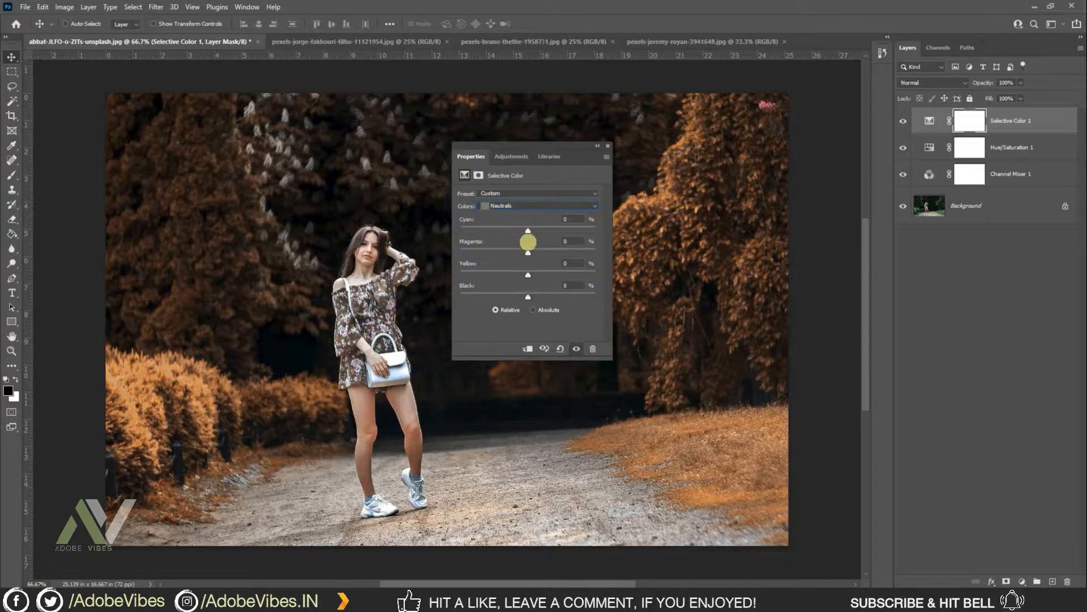
left_click_drag(528, 233, 533, 231)
left_click_drag(528, 296, 530, 295)
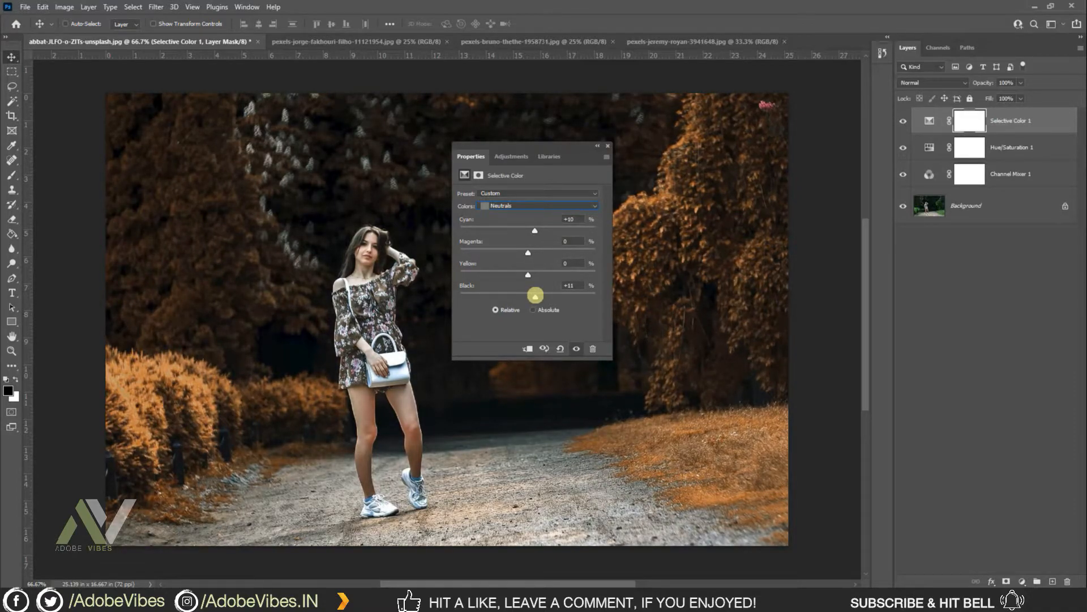
left_click_drag(534, 295, 535, 295)
left_click(609, 144)
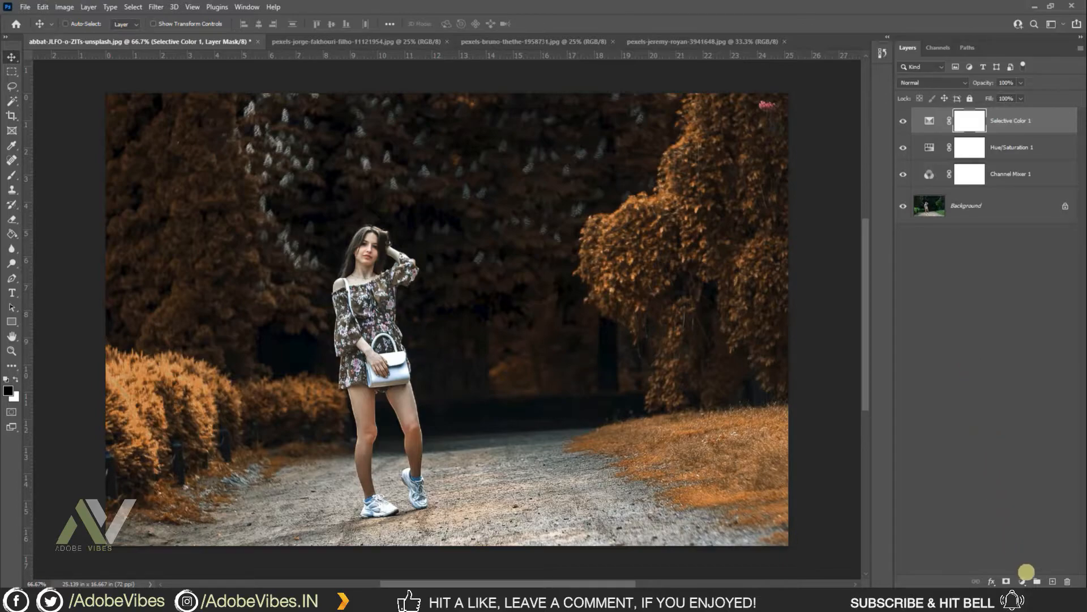
Step: Add a Curves adjustment layer and lift the RGB curve's midpoint slightly
left_click(1022, 582)
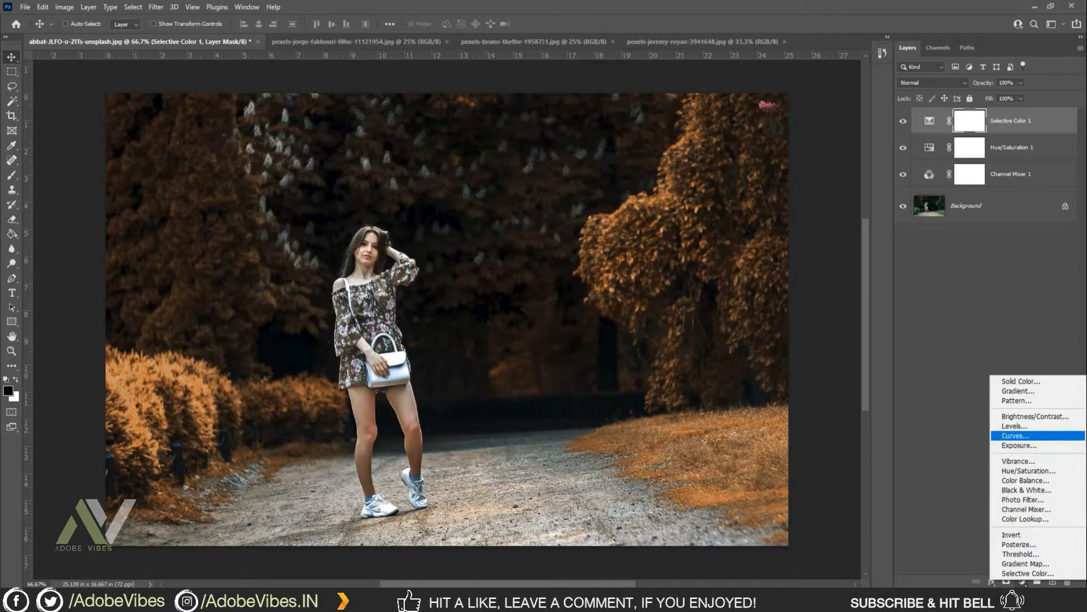
left_click(1016, 435)
left_click_drag(530, 143, 526, 158)
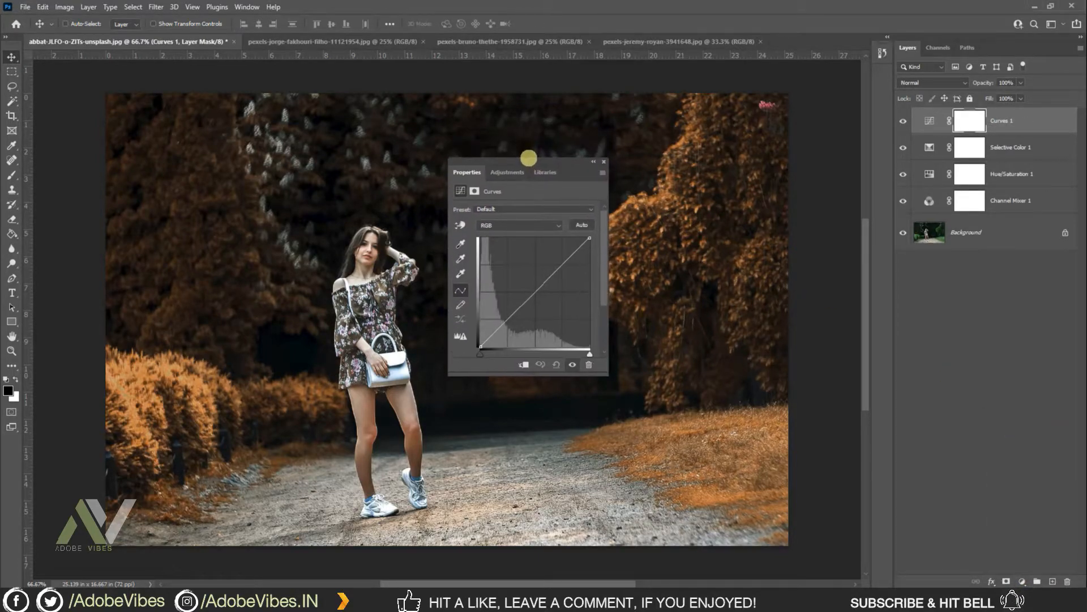
left_click(501, 224)
left_click(502, 223)
left_click(532, 294)
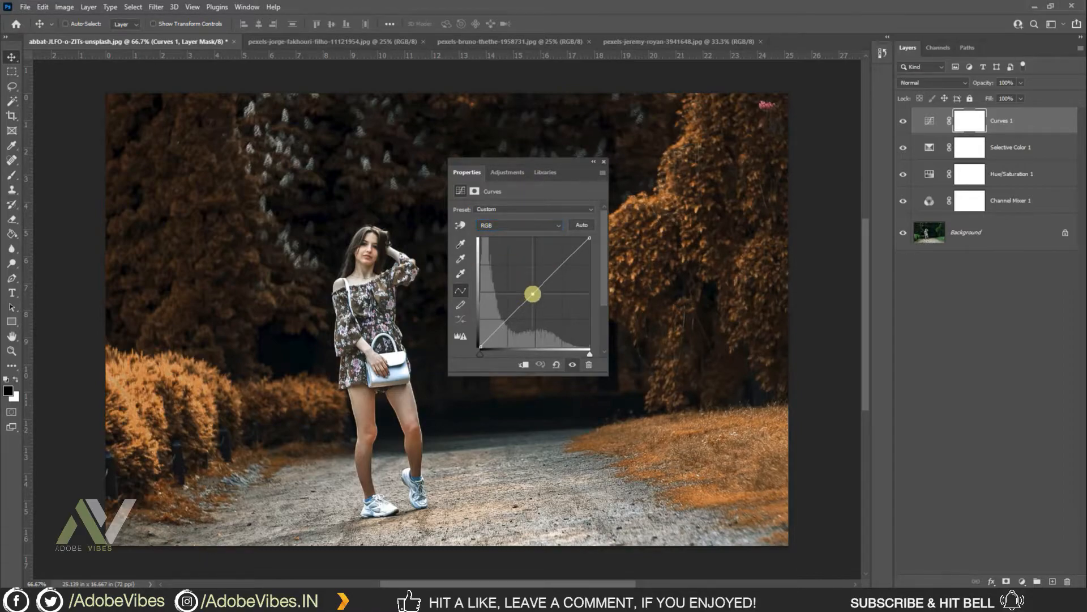
left_click_drag(532, 294, 527, 290)
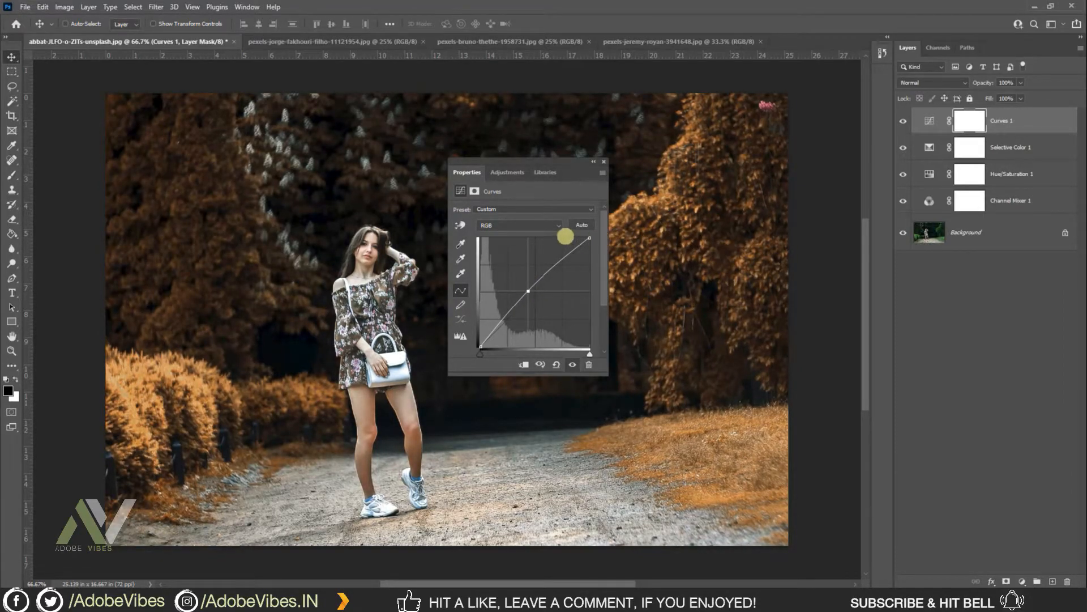
Step: Switch the Curves channel to Red, raise its midpoint slightly, and close the properties
left_click(556, 225)
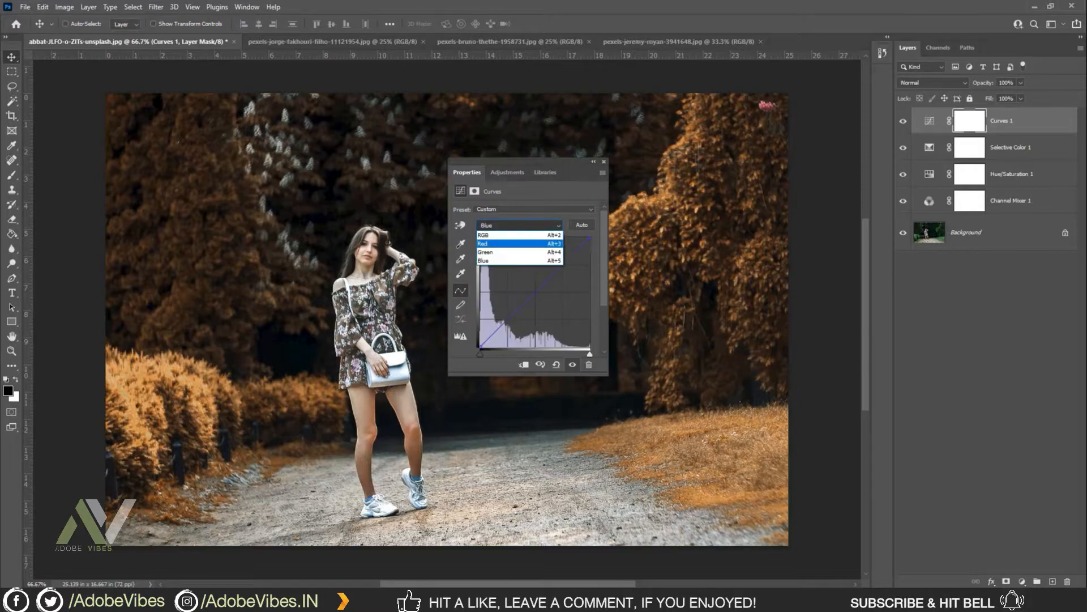
left_click(508, 243)
left_click(535, 291)
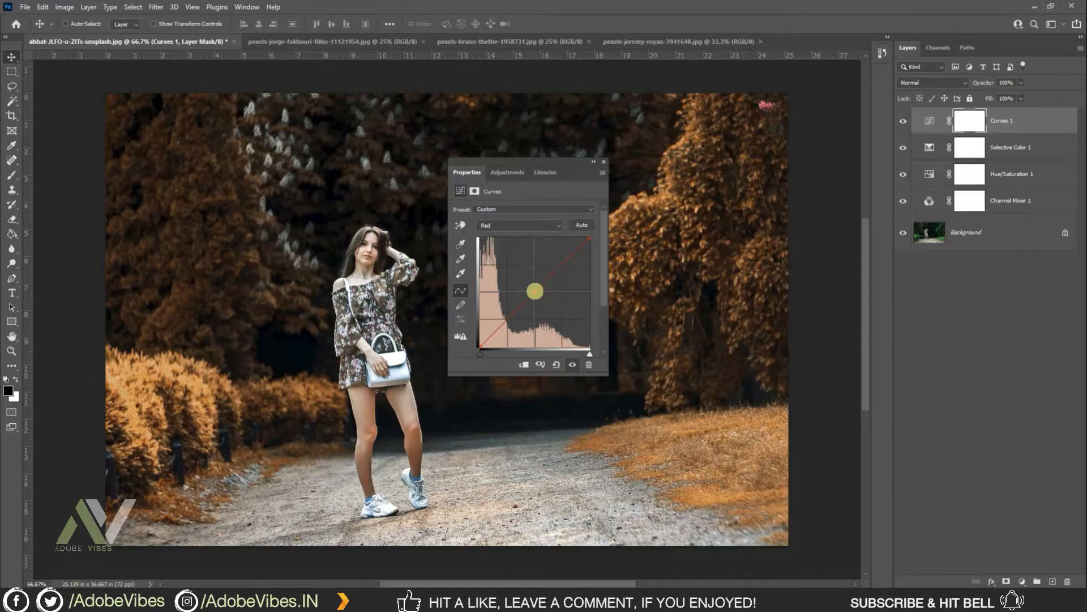
left_click_drag(534, 291, 534, 289)
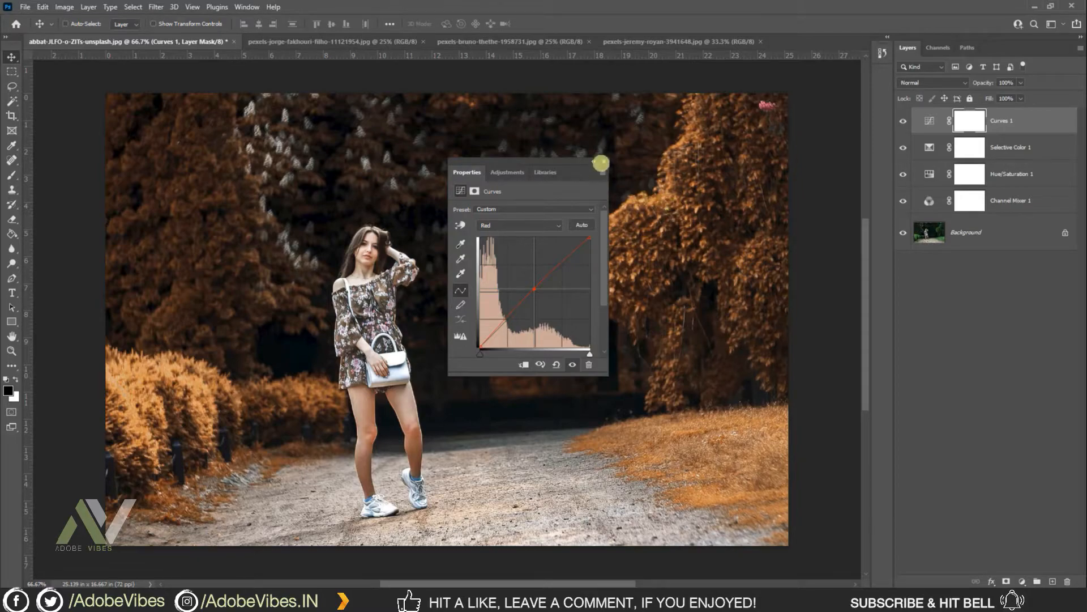
left_click(603, 161)
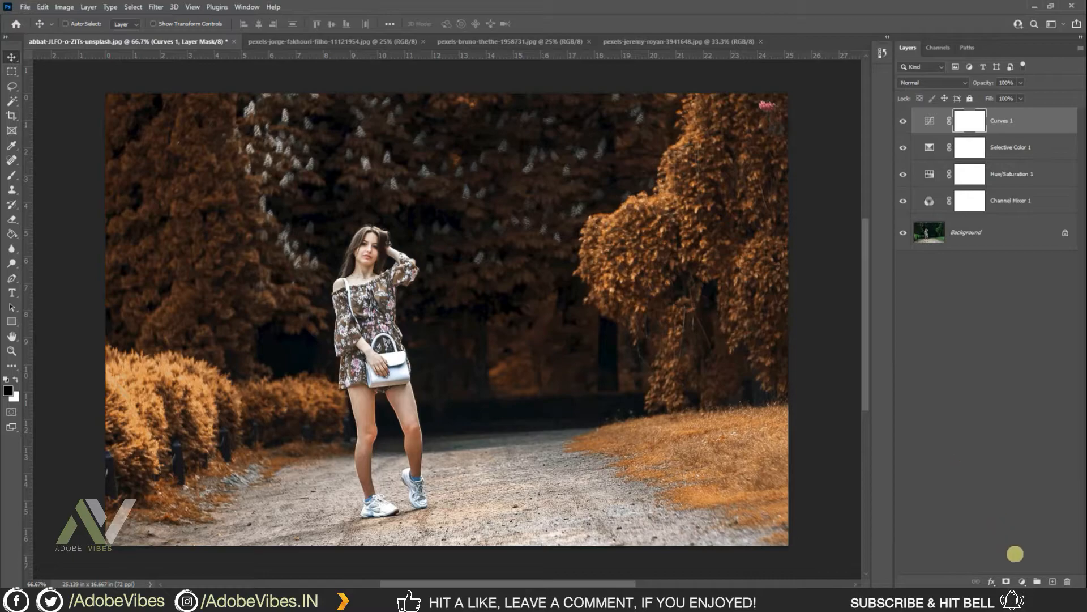
Step: Add a Levels adjustment layer and set the black output level to 12
left_click(1023, 581)
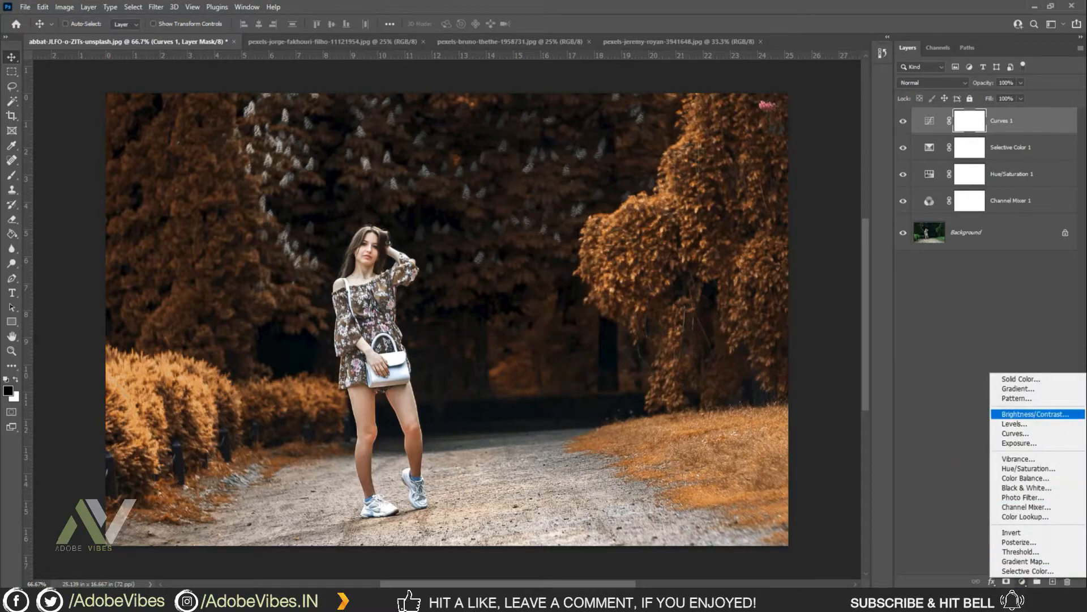
left_click(1013, 423)
left_click_drag(529, 161, 563, 145)
left_click_drag(503, 306, 506, 306)
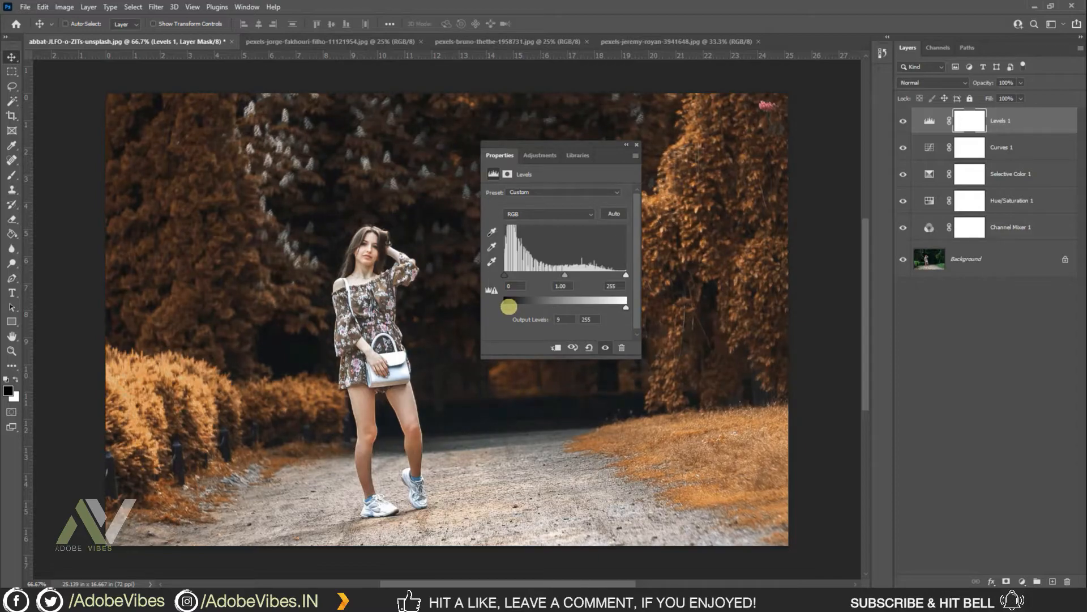
double_click(565, 318)
type("12")
left_click(638, 144)
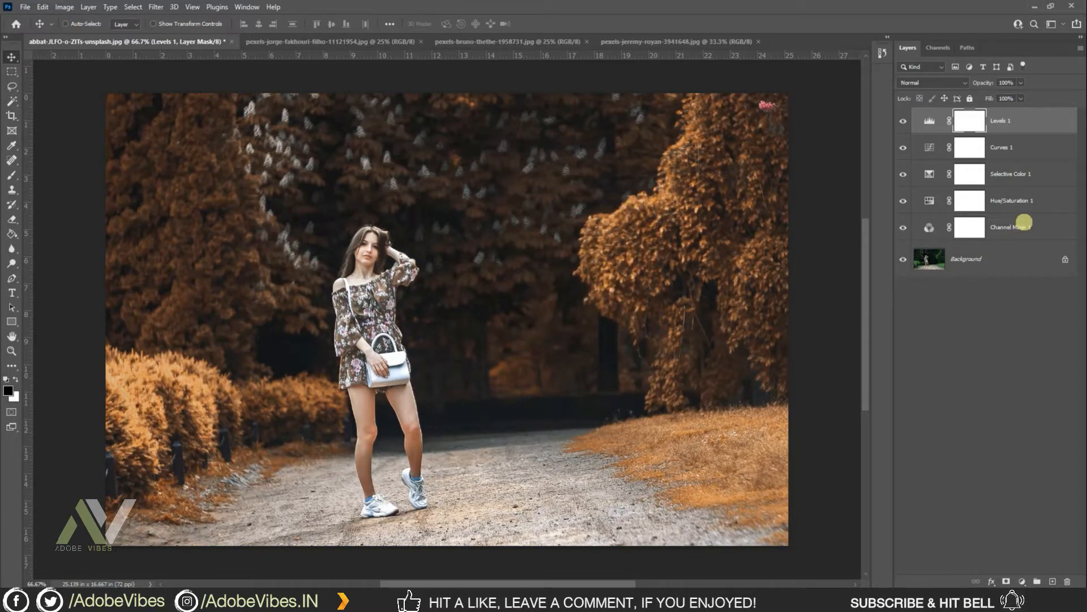
Step: Group all five adjustment layers and name the group Pro Orange
left_click(1027, 223, "shift")
key("ctrl+g")
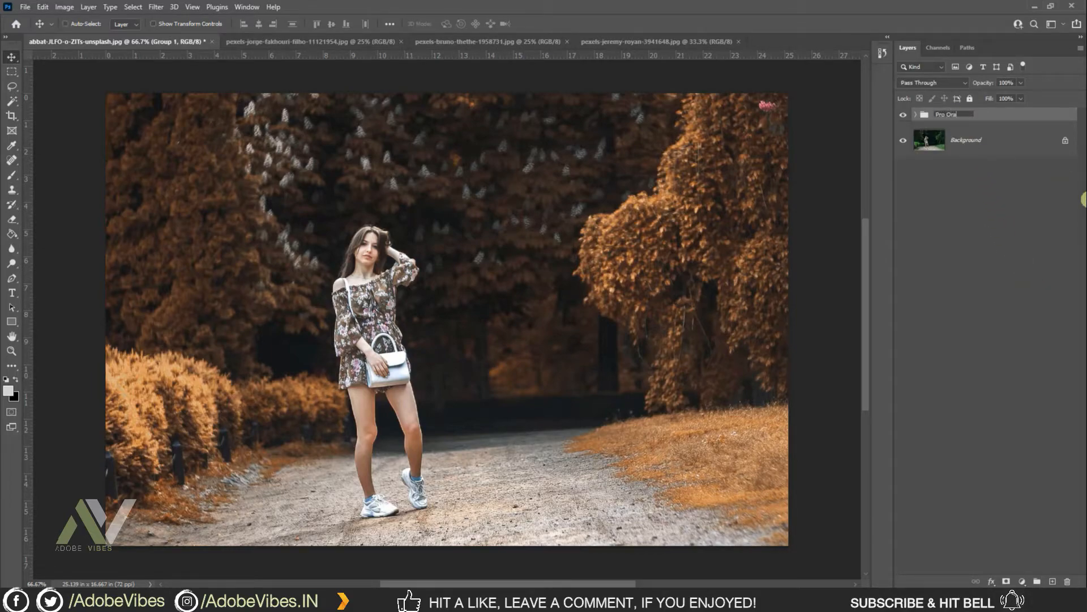
key("Return")
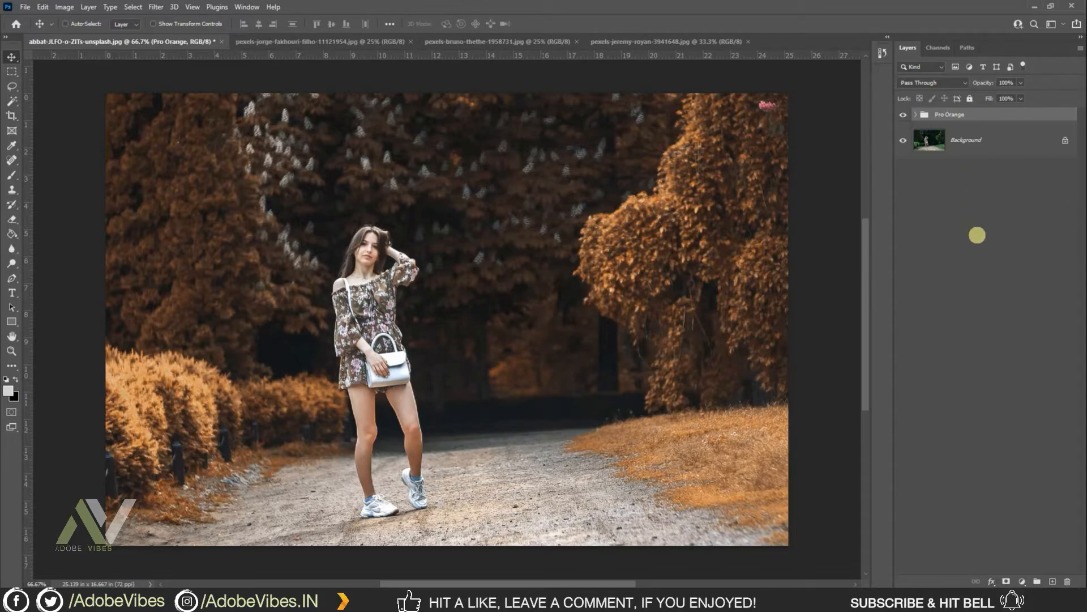
Step: Copy the Pro Orange group into the other open portrait photos
left_click_drag(657, 230, 556, 227)
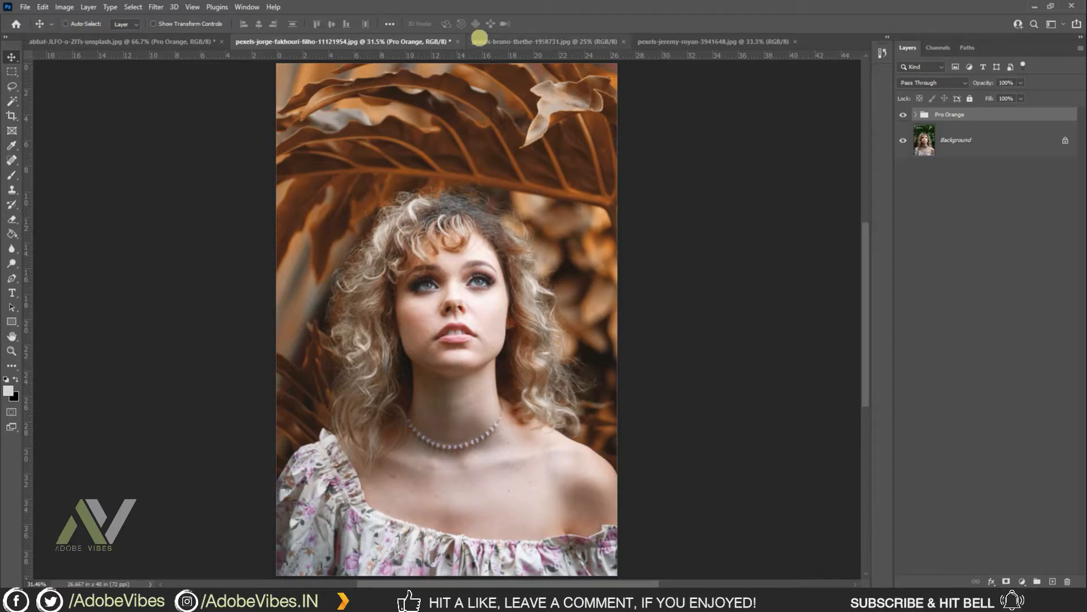
left_click(488, 39)
left_click_drag(488, 38, 744, 241)
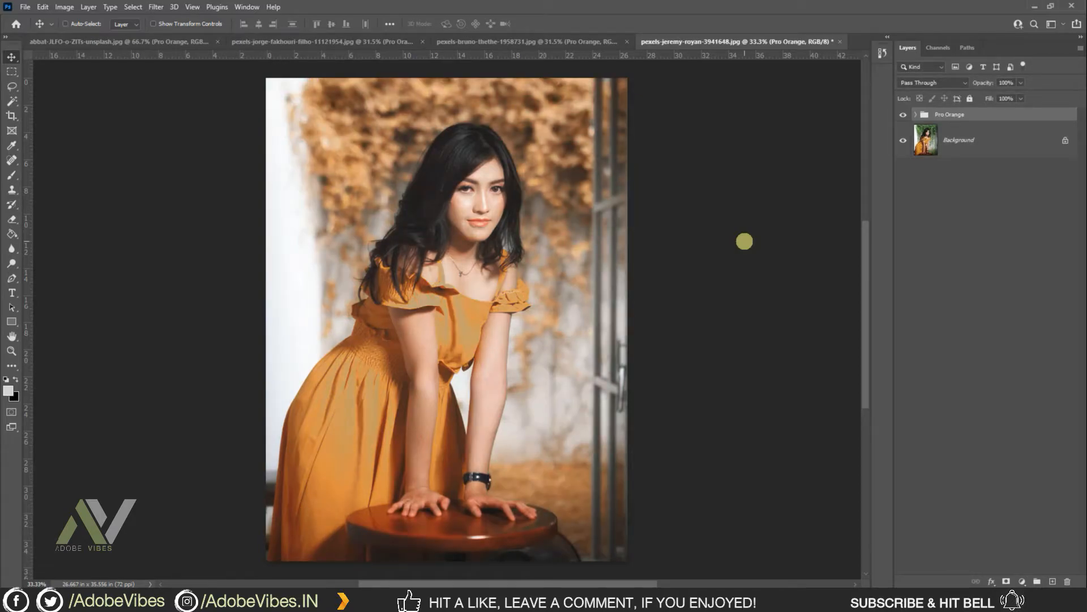
left_click(539, 42)
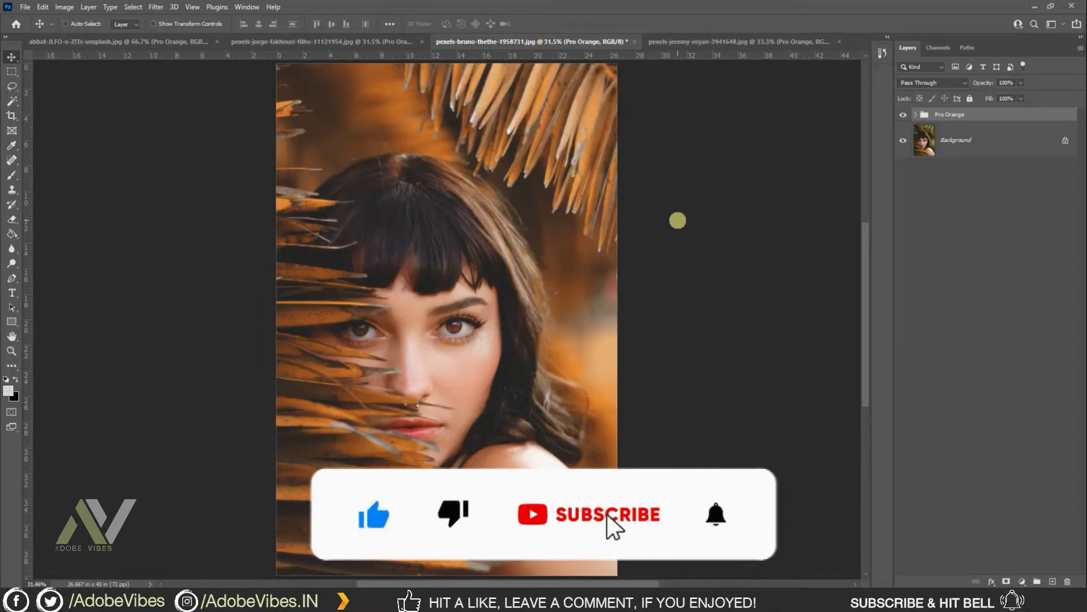
Step: On the curly-haired portrait, open the group's Curves layer and pull the RGB midpoint slightly down
left_click(352, 41)
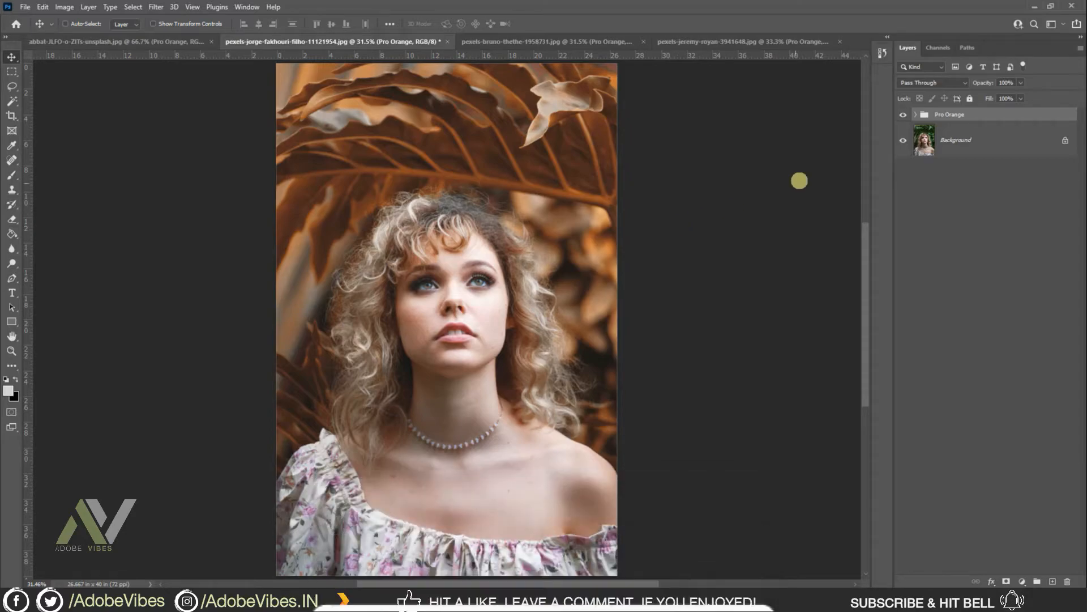
left_click(915, 115)
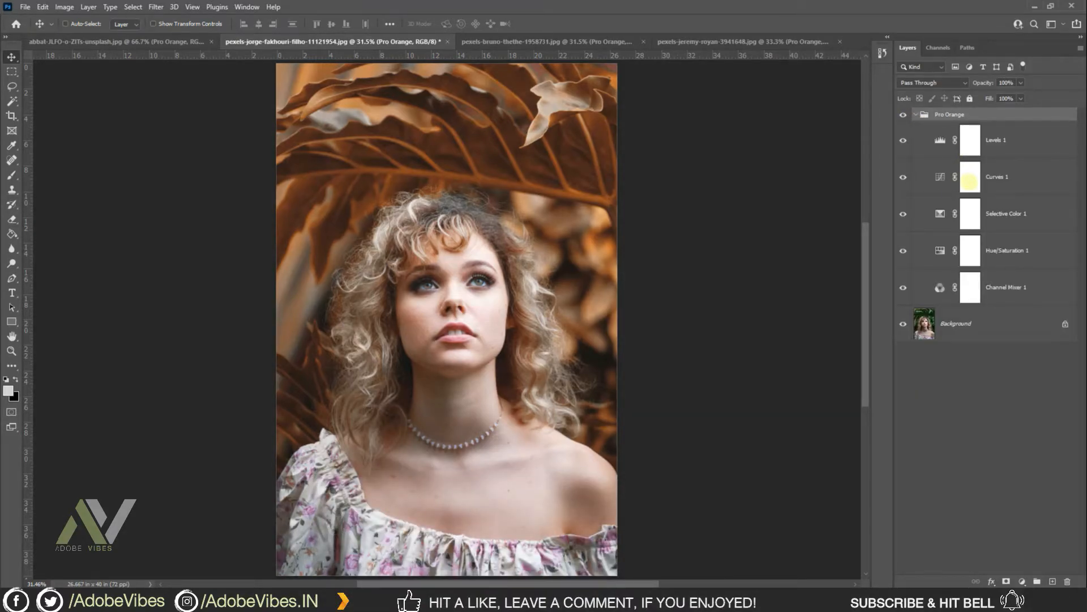
double_click(970, 178)
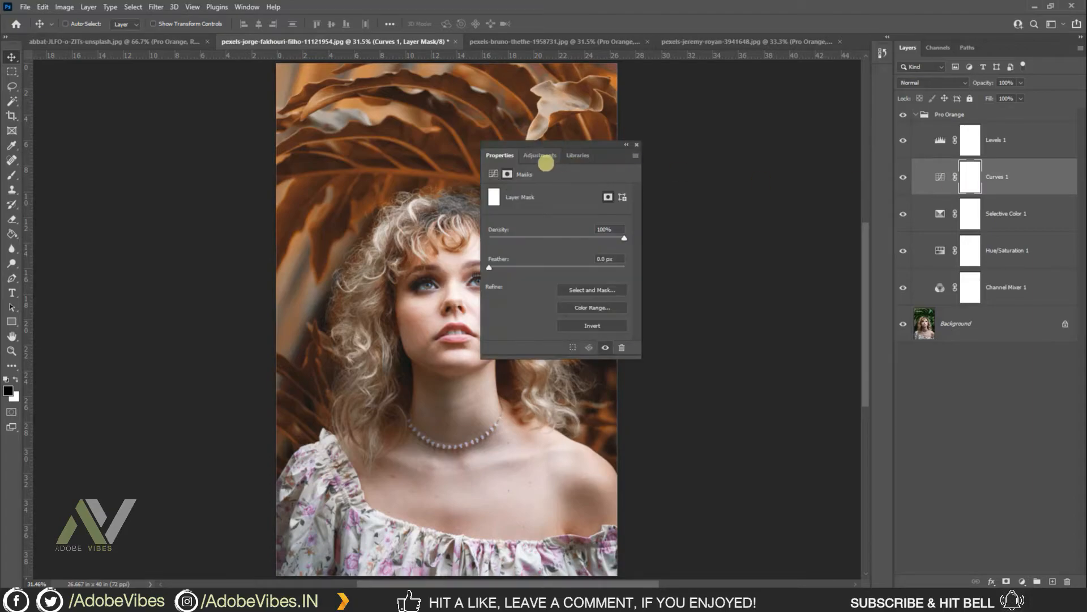
left_click(636, 146)
double_click(940, 177)
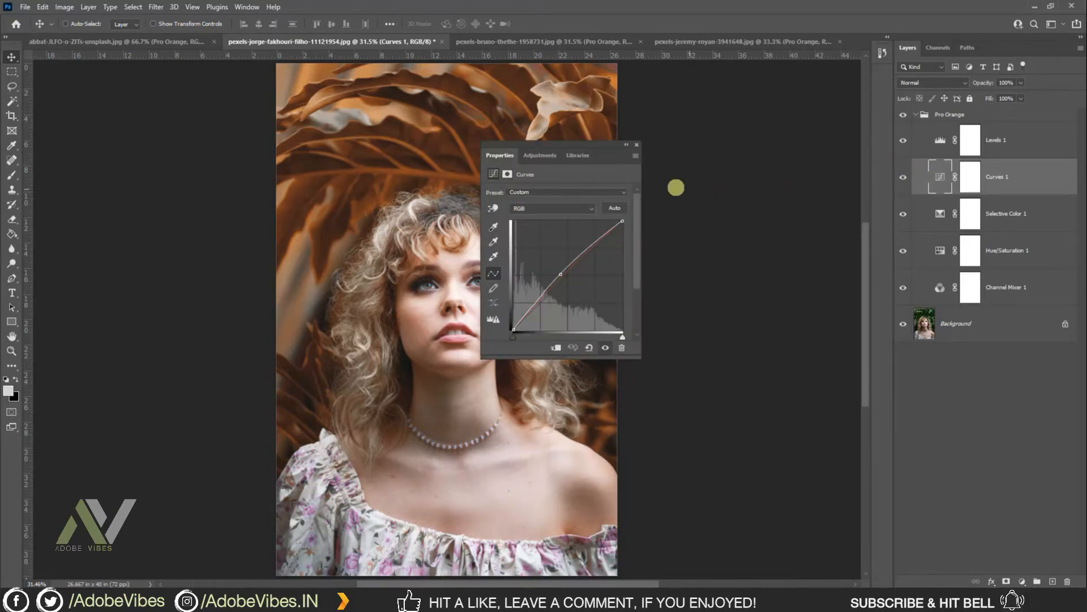
left_click_drag(569, 140, 682, 103)
left_click(650, 171)
left_click(649, 172)
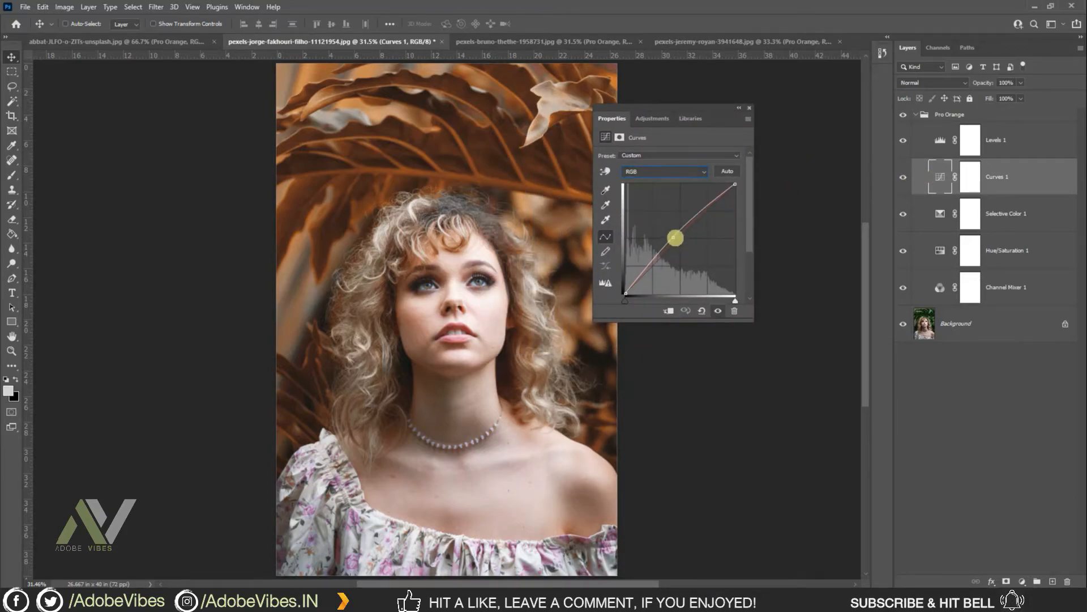
left_click(673, 237)
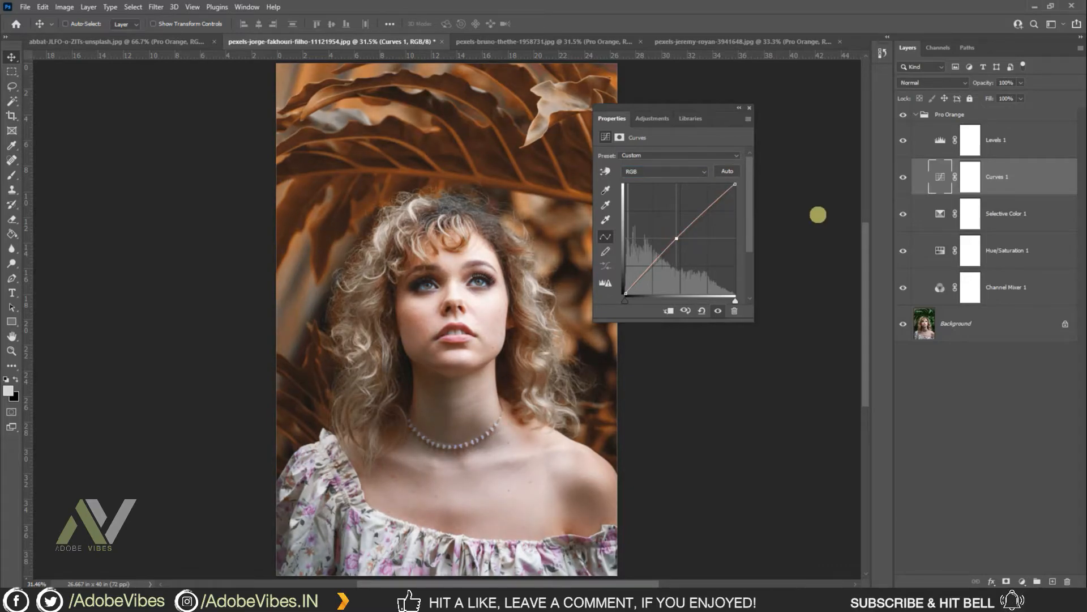
left_click_drag(678, 236, 682, 240)
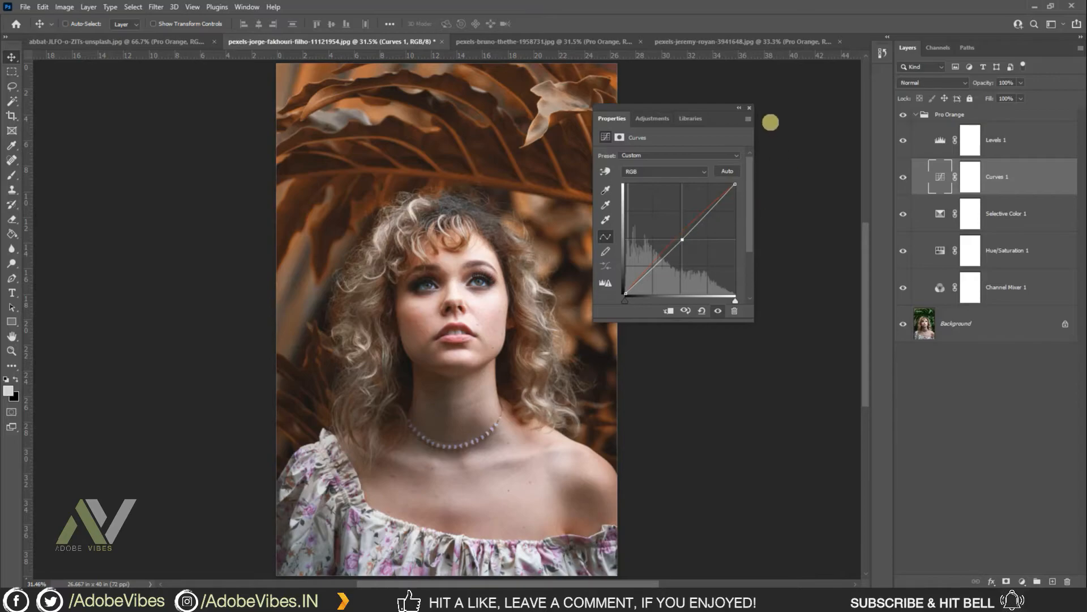
left_click(750, 108)
Step: Set the Levels input black point to 17 on this portrait
double_click(939, 139)
left_click_drag(616, 238, 620, 239)
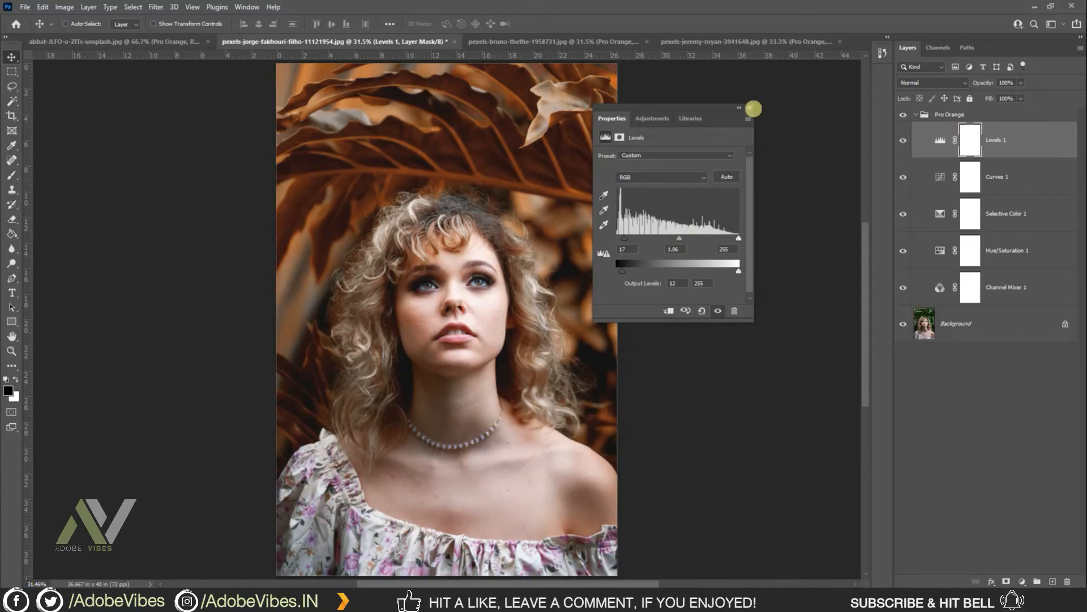
left_click(749, 108)
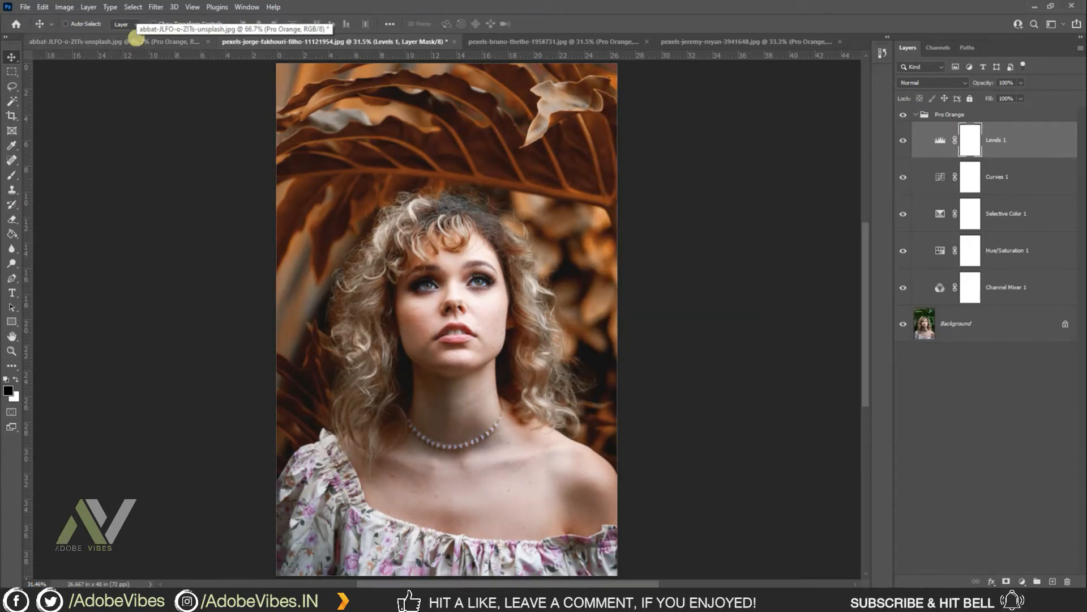
Step: Compare the park photo with the Pro Orange group hidden and shown
left_click(140, 41)
key("ctrl+plus")
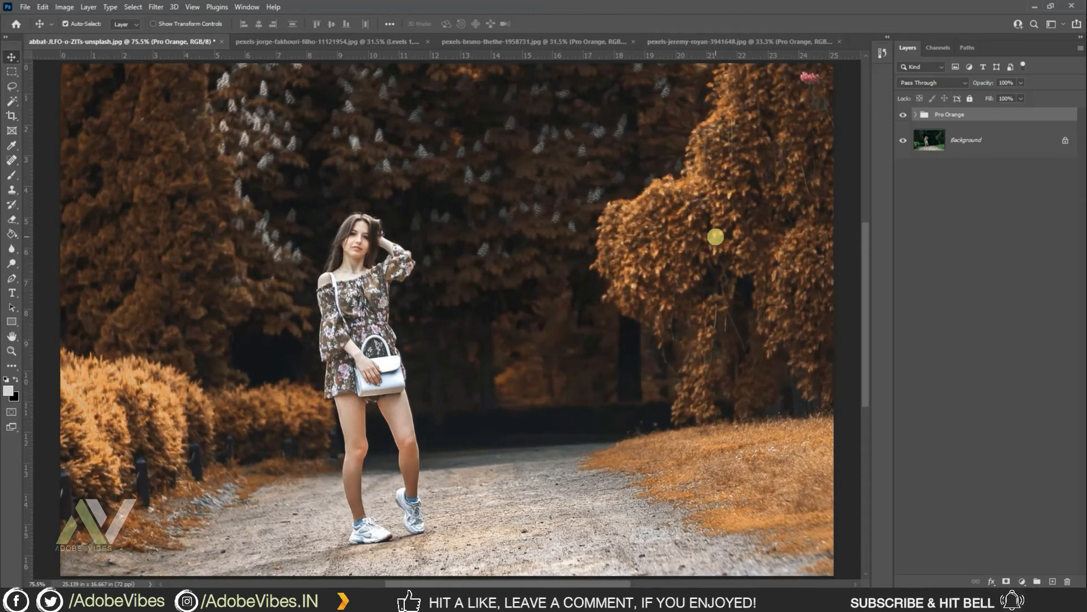
mouse_move(479, 580)
left_mouse_down()
mouse_move(460, 578)
mouse_move(478, 579)
left_mouse_up()
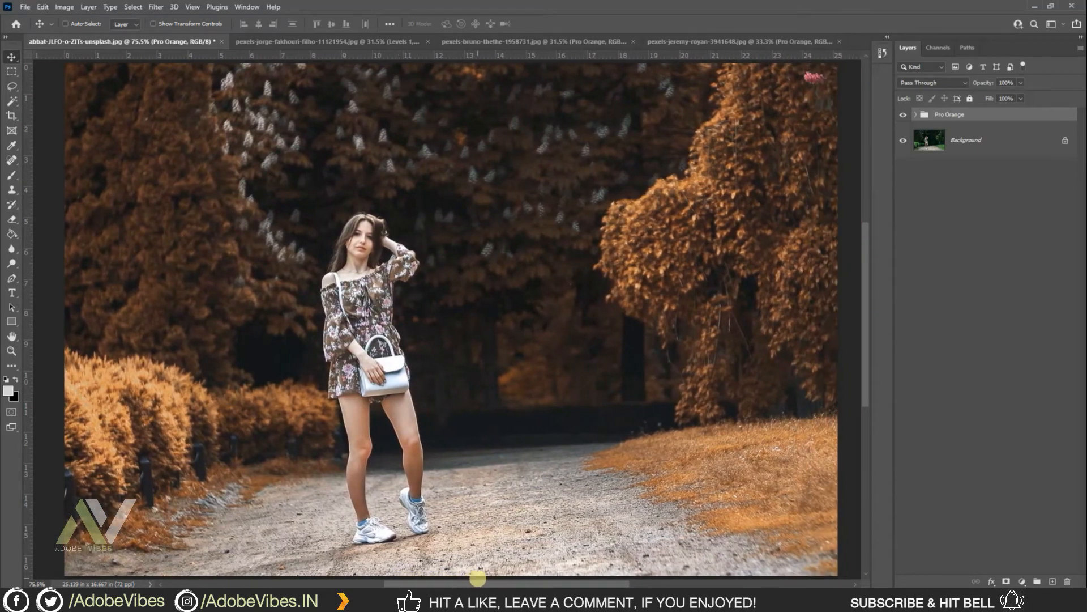
key("ctrl+plus")
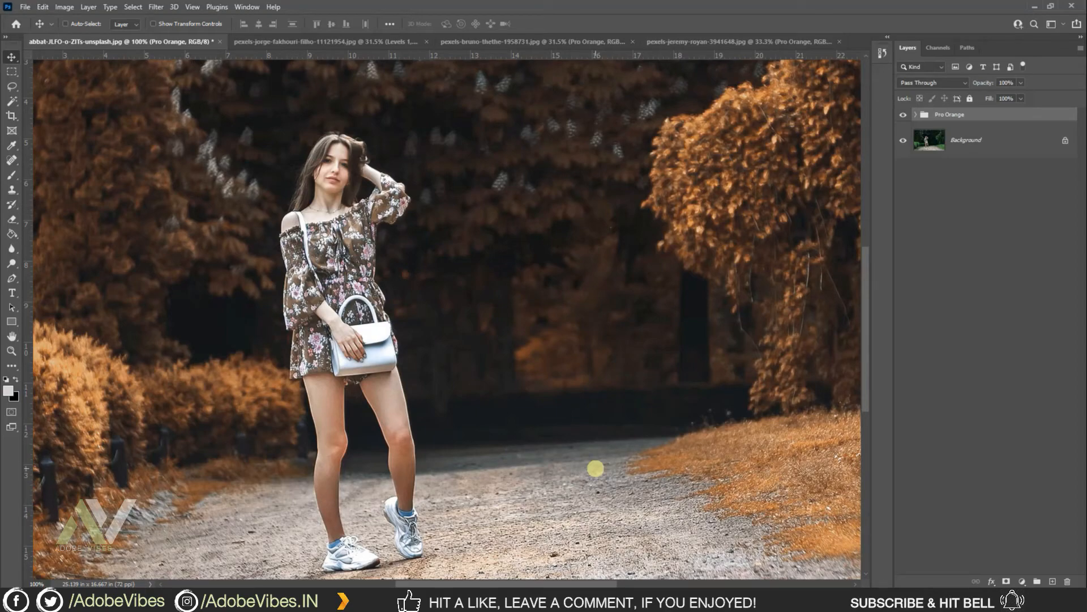
left_click(902, 115)
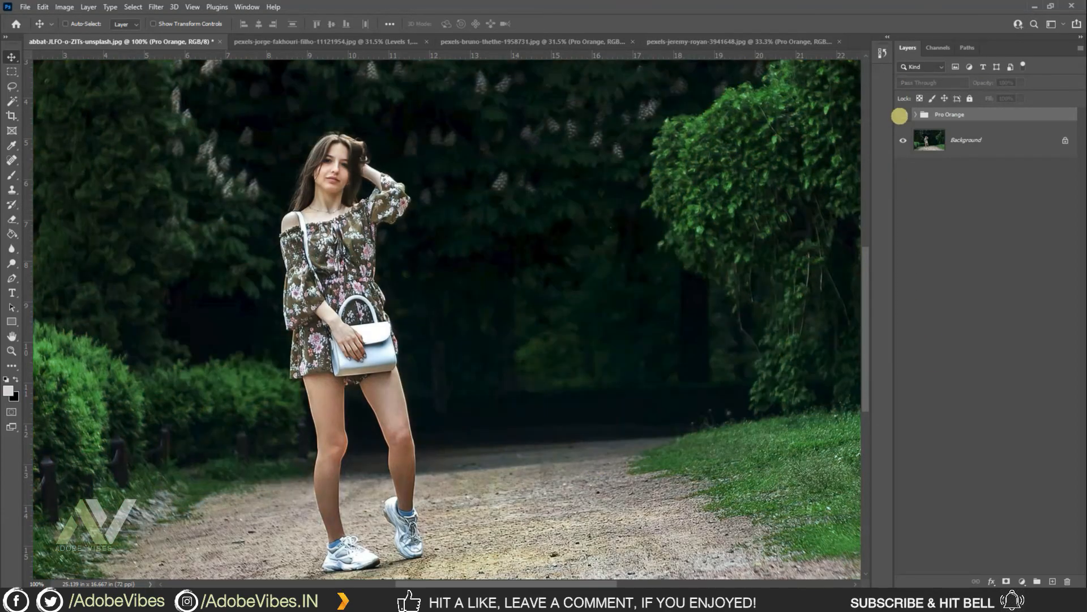
key("ctrl+0")
left_click(901, 115)
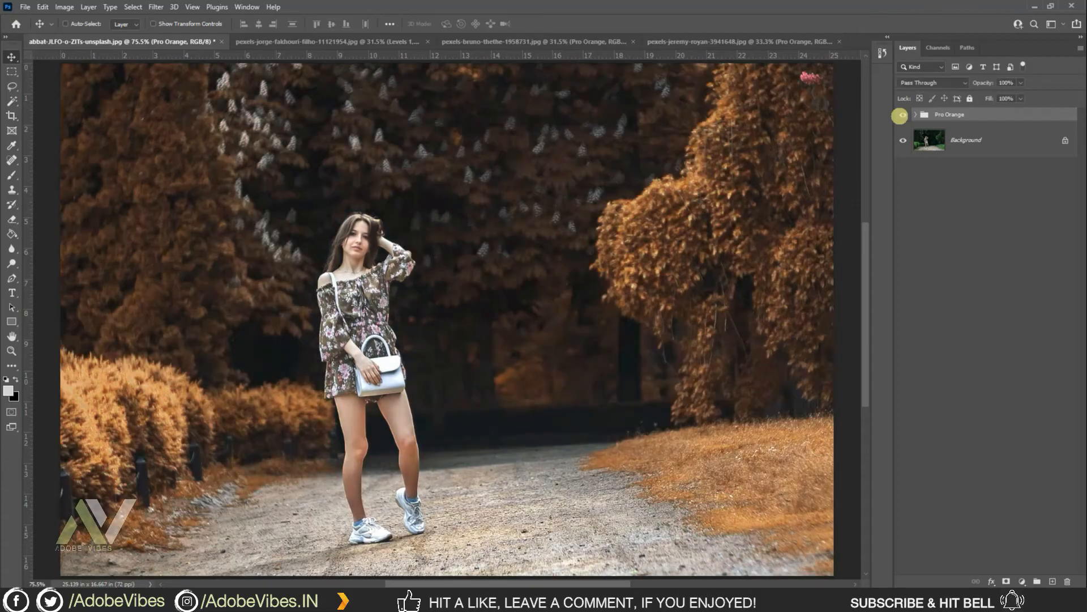